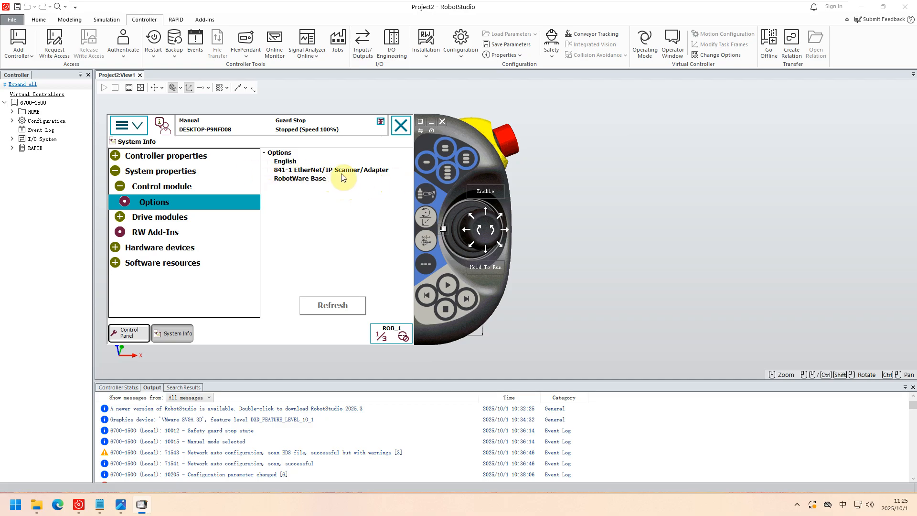
# Examine the wank.PNG photo of the controller's network ports, focusing on the X6 WAN port.
pyautogui.click(120, 504)
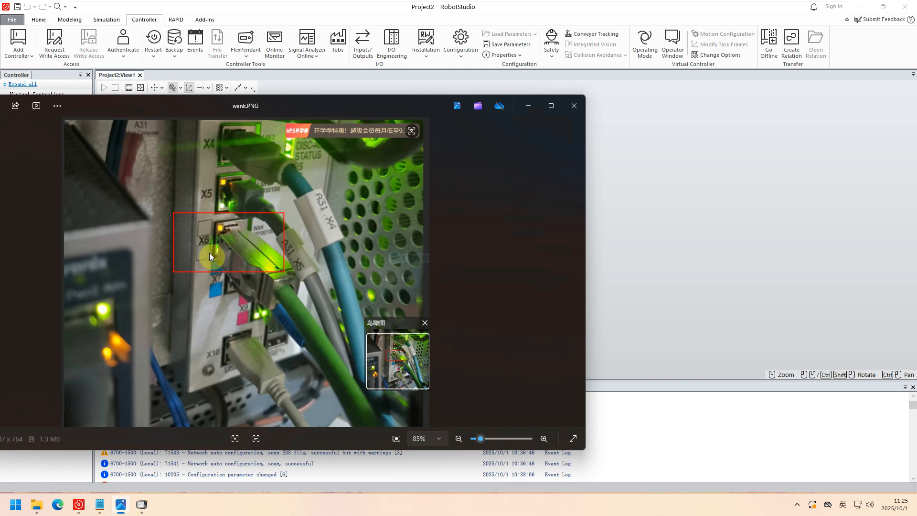
pyautogui.click(527, 106)
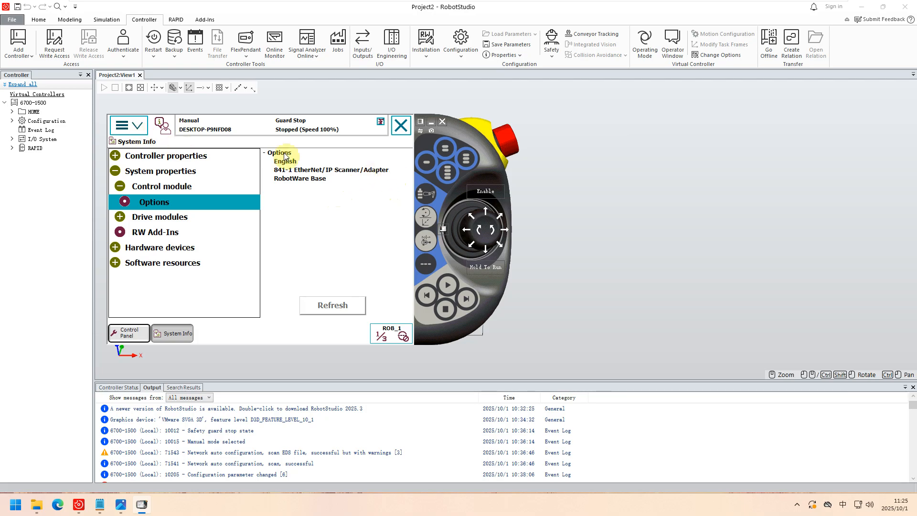
# Add a new IP Setting entry under the Communication topic of the controller configuration.
pyautogui.click(127, 125)
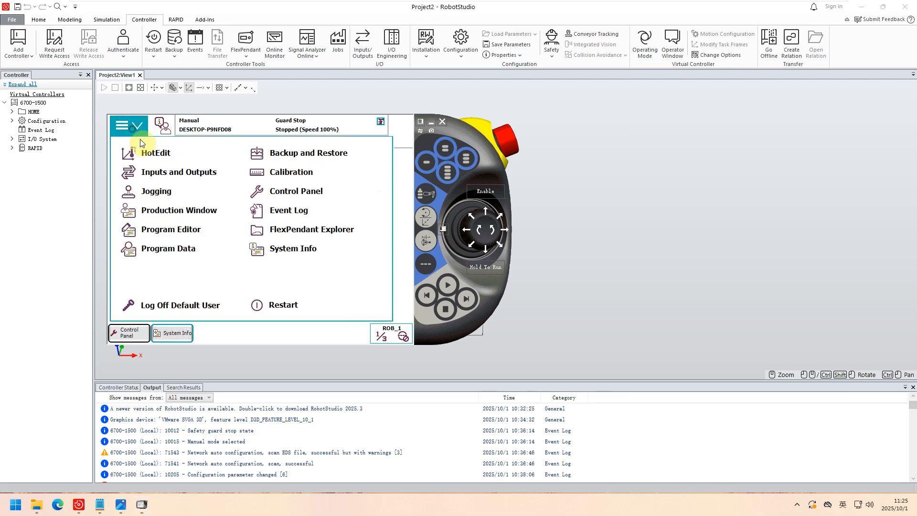
pyautogui.click(305, 194)
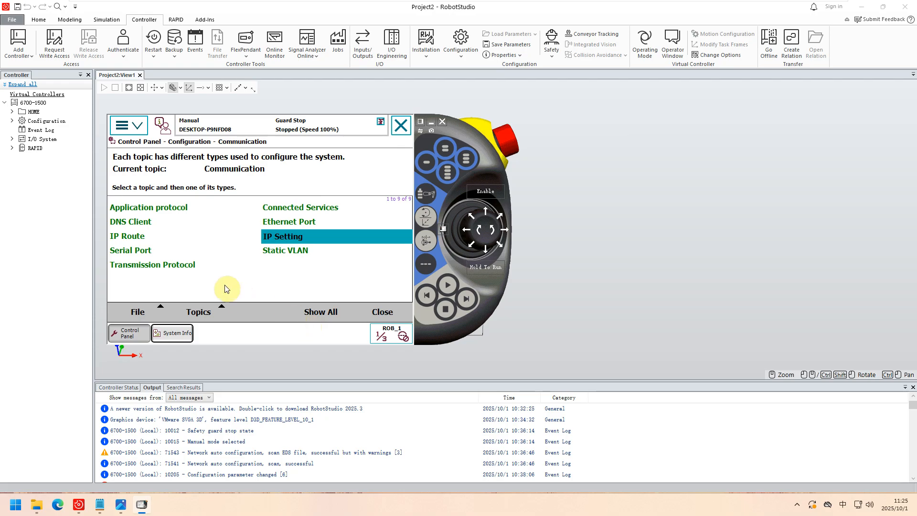
pyautogui.click(197, 312)
pyautogui.click(199, 267)
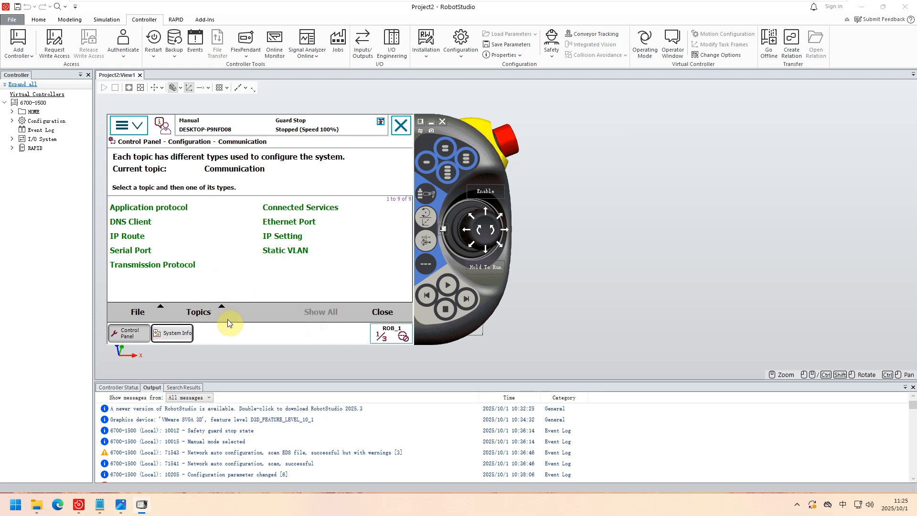
pyautogui.click(288, 240)
pyautogui.click(288, 240)
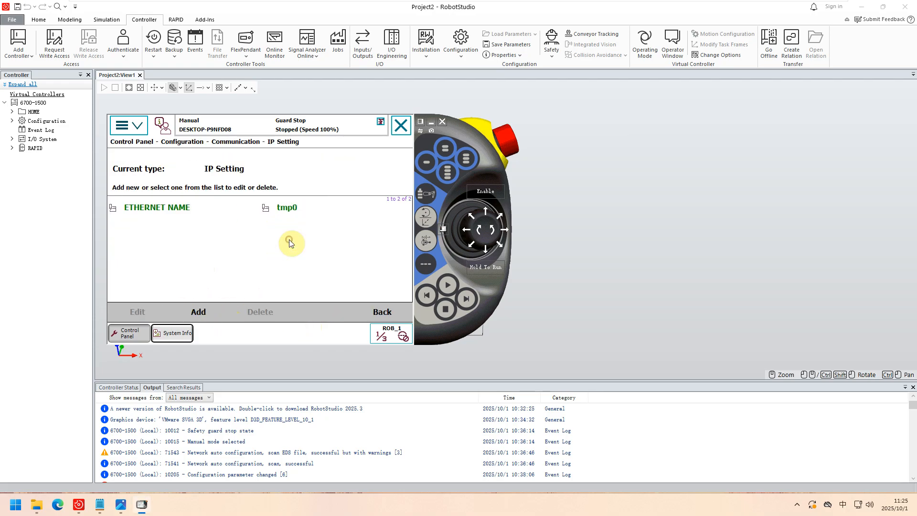
pyautogui.click(195, 312)
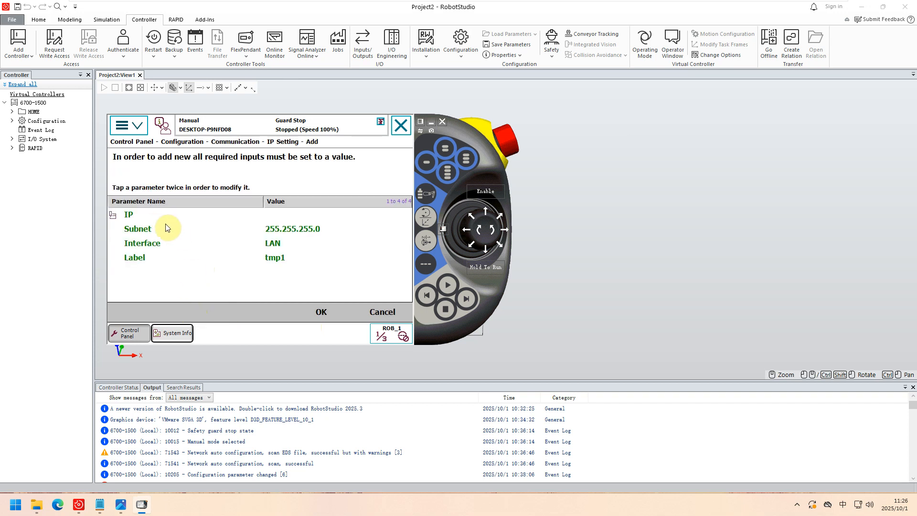
# Set the interface of the new IP setting to WAN.
pyautogui.click(271, 241)
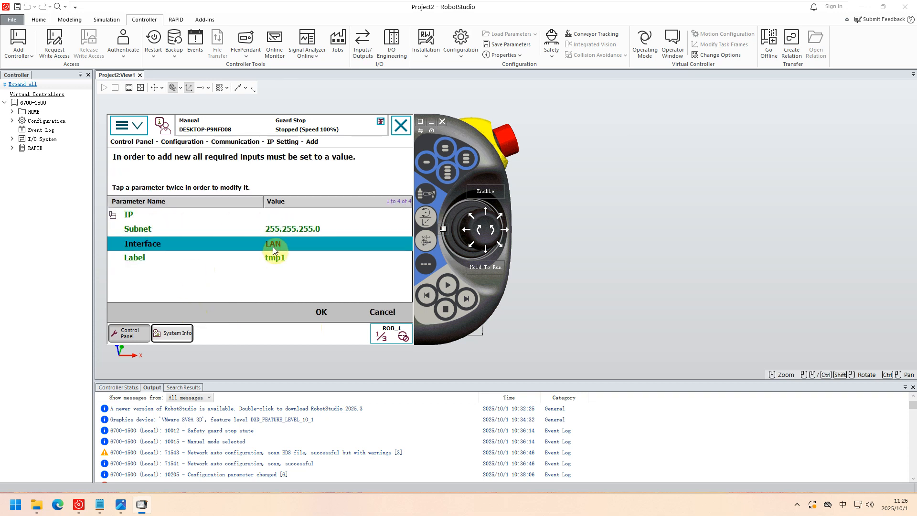
pyautogui.click(273, 245)
pyautogui.click(277, 285)
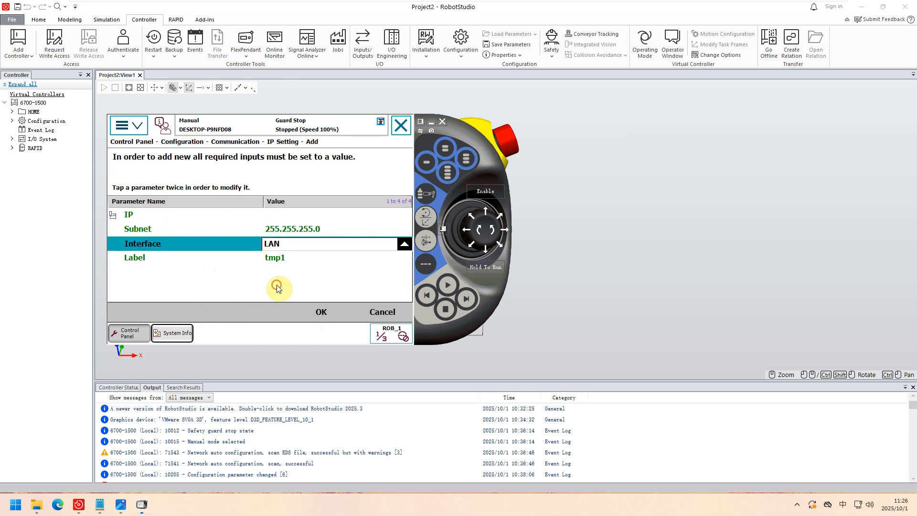
pyautogui.click(275, 257)
pyautogui.click(279, 242)
pyautogui.click(279, 243)
# Set the label of the new IP setting to EIP.
pyautogui.click(276, 257)
pyautogui.click(280, 259)
pyautogui.click(280, 260)
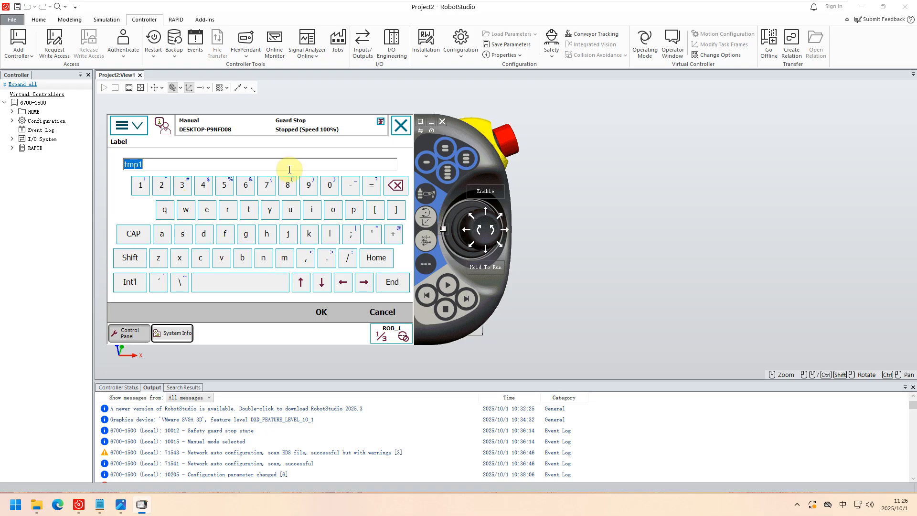
pyautogui.write('EIP')
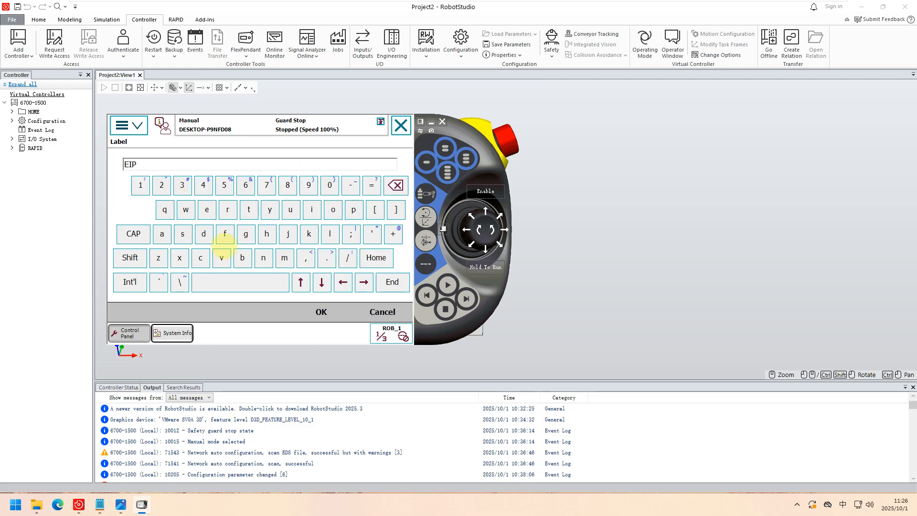
pyautogui.click(325, 311)
# Set the IP address to 192.168.0.25 and save the new IP setting.
pyautogui.doubleClick(274, 217)
pyautogui.write('192.168.0.25')
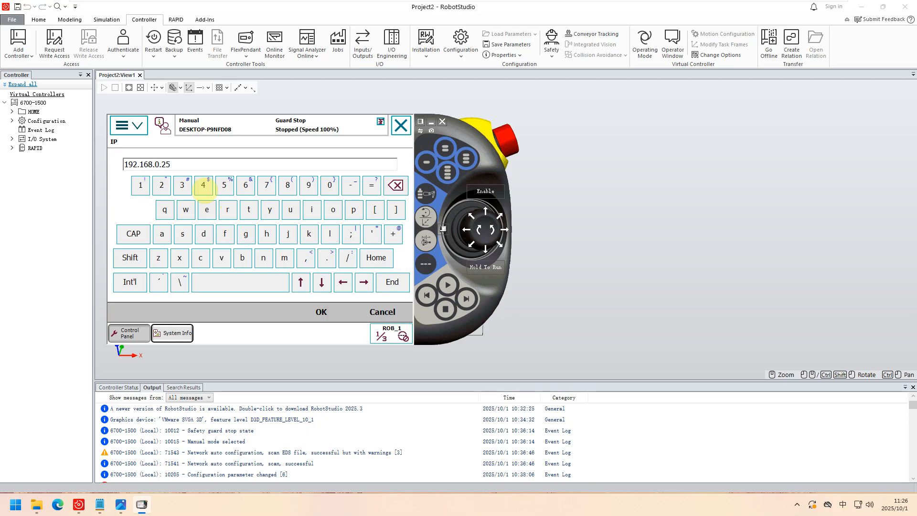
pyautogui.click(323, 313)
pyautogui.click(323, 314)
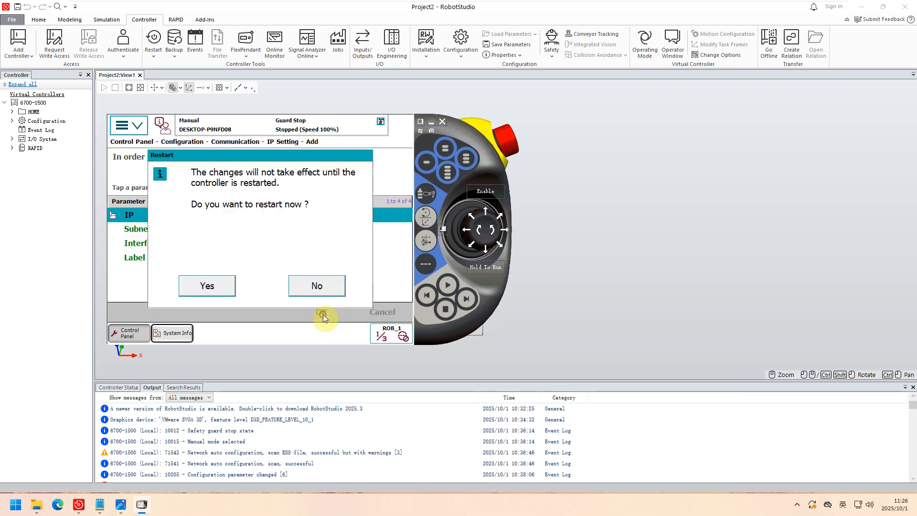
# Restart the controller to apply the new IP setting and relaunch the IRC5 FlexPendant.
pyautogui.click(210, 285)
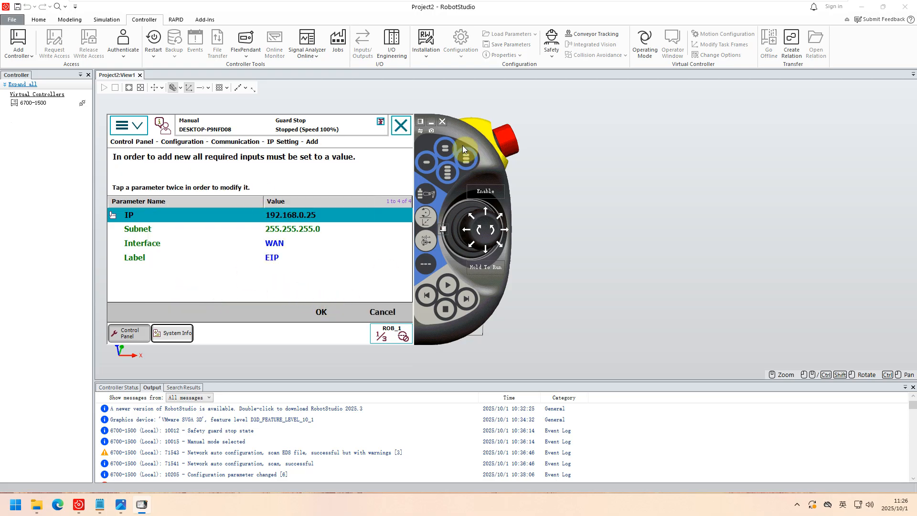
pyautogui.click(445, 122)
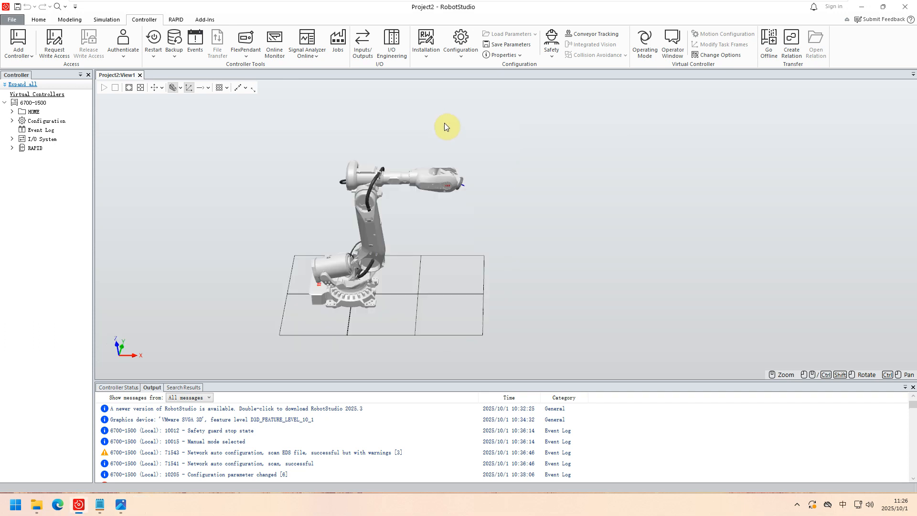
pyautogui.click(249, 59)
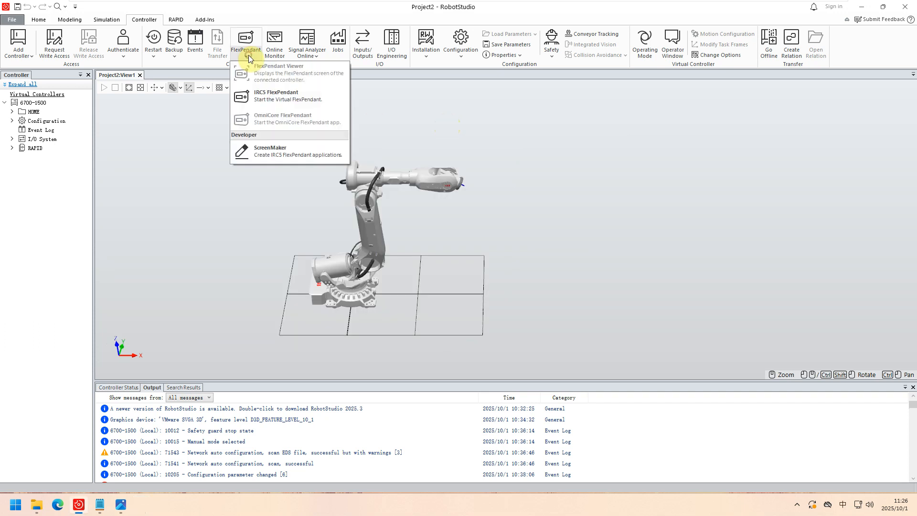
pyautogui.click(266, 98)
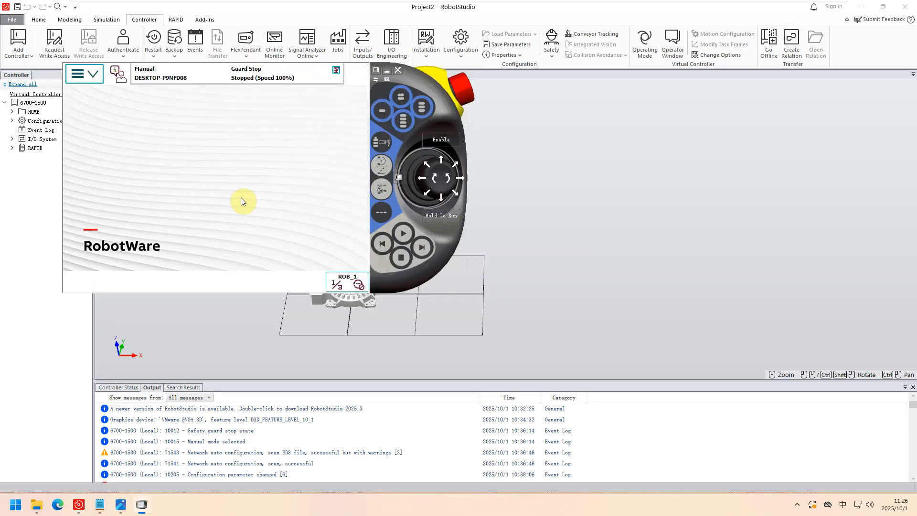
# Check the IP Setting list under the Communication configuration topic for the EIP entry.
pyautogui.click(91, 76)
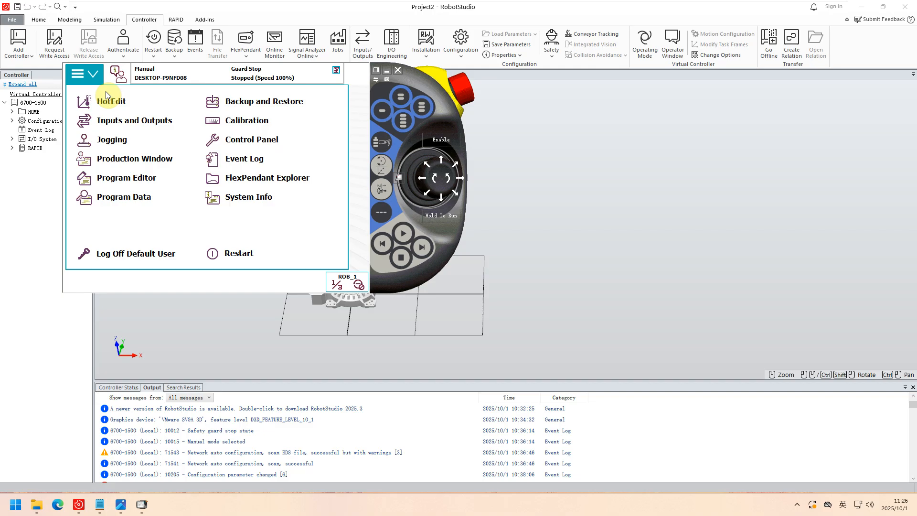
pyautogui.click(256, 138)
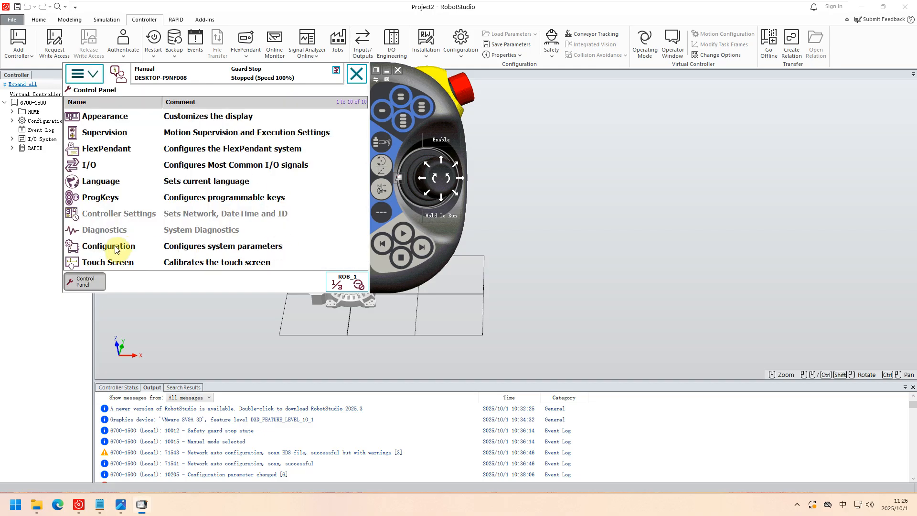
pyautogui.click(117, 249)
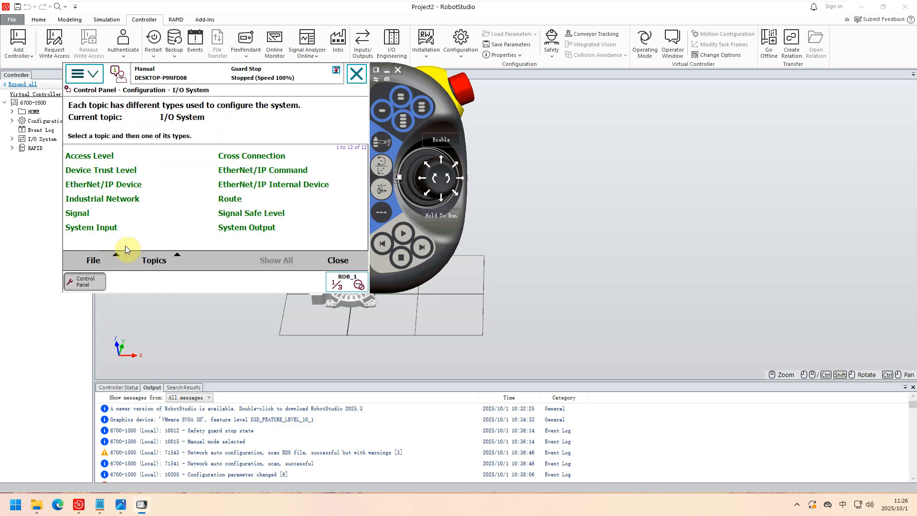
pyautogui.click(165, 265)
pyautogui.click(160, 215)
pyautogui.click(233, 182)
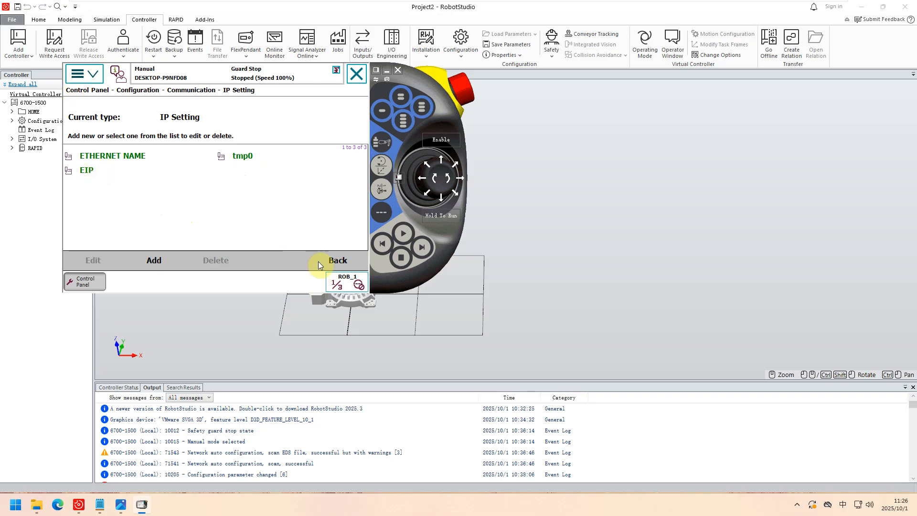
pyautogui.click(334, 259)
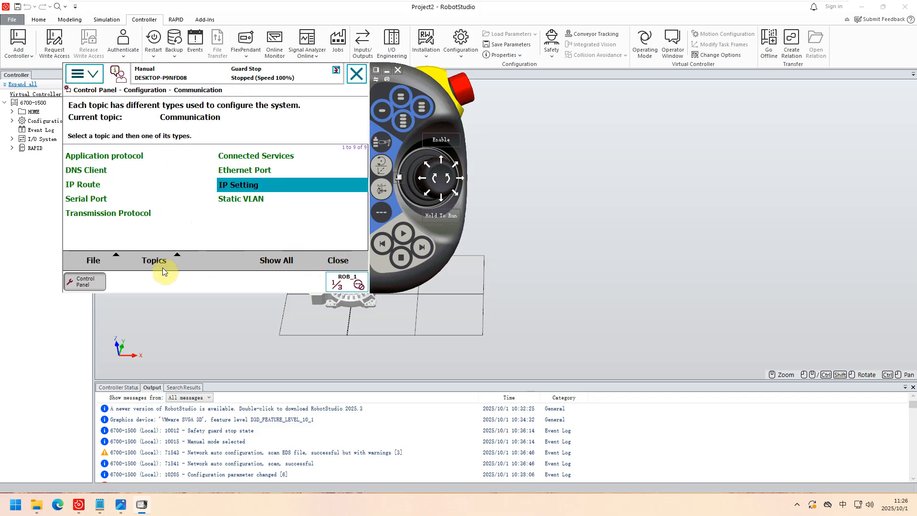
# Change the Connection parameter of the EtherNetIP industrial network under the I/O System topic and save it.
pyautogui.click(154, 259)
pyautogui.click(153, 246)
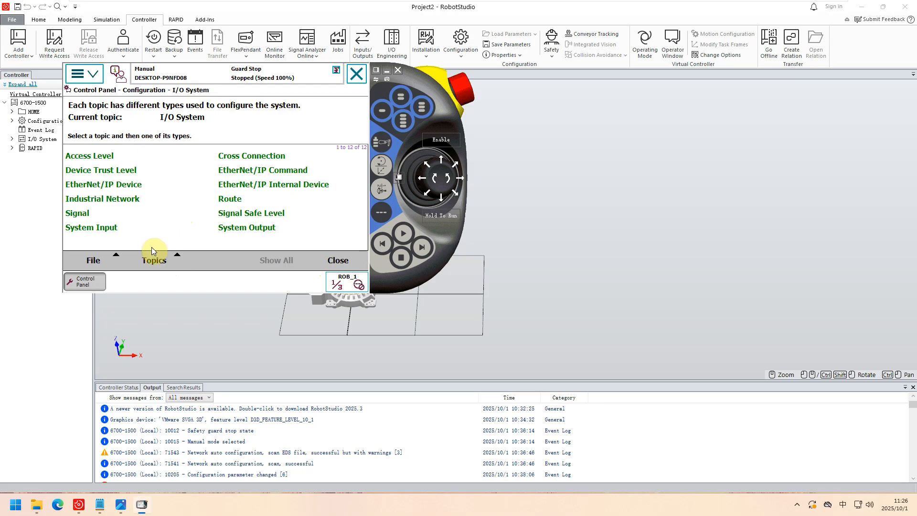
pyautogui.click(105, 202)
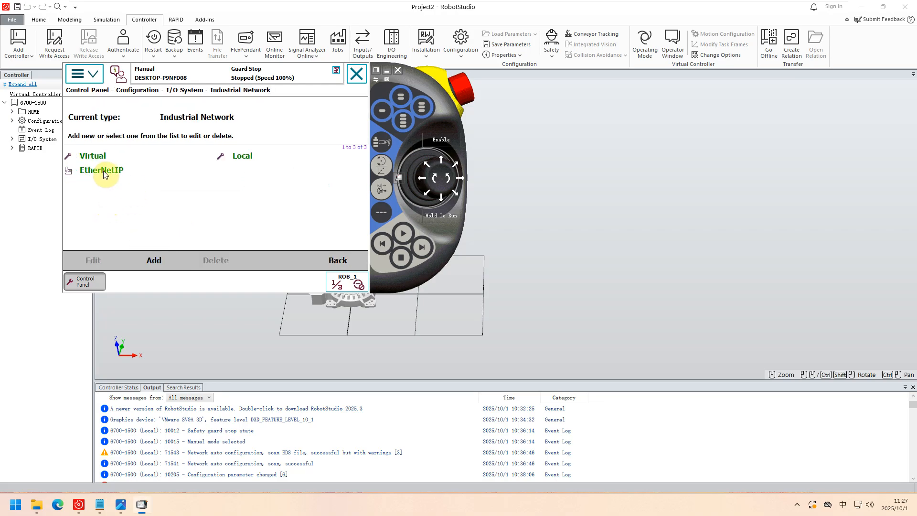
pyautogui.doubleClick(105, 172)
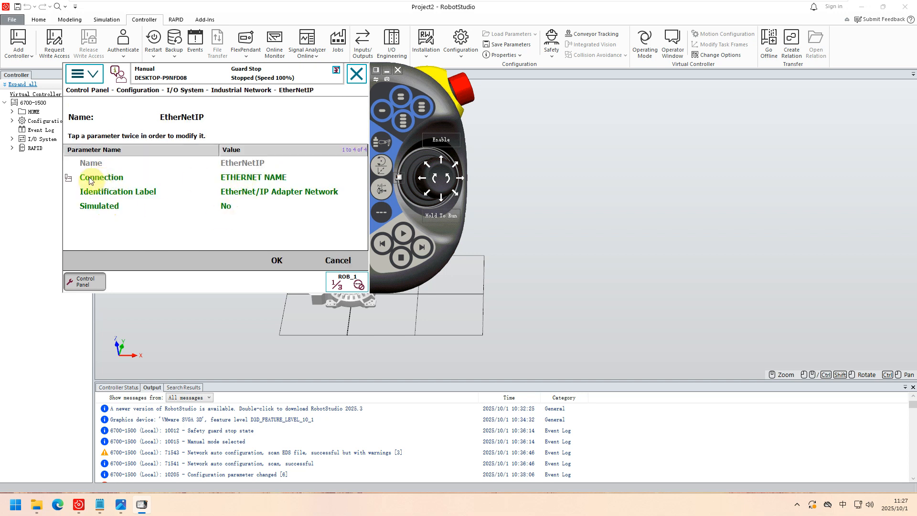
pyautogui.click(256, 179)
pyautogui.click(256, 180)
pyautogui.click(232, 224)
pyautogui.click(276, 260)
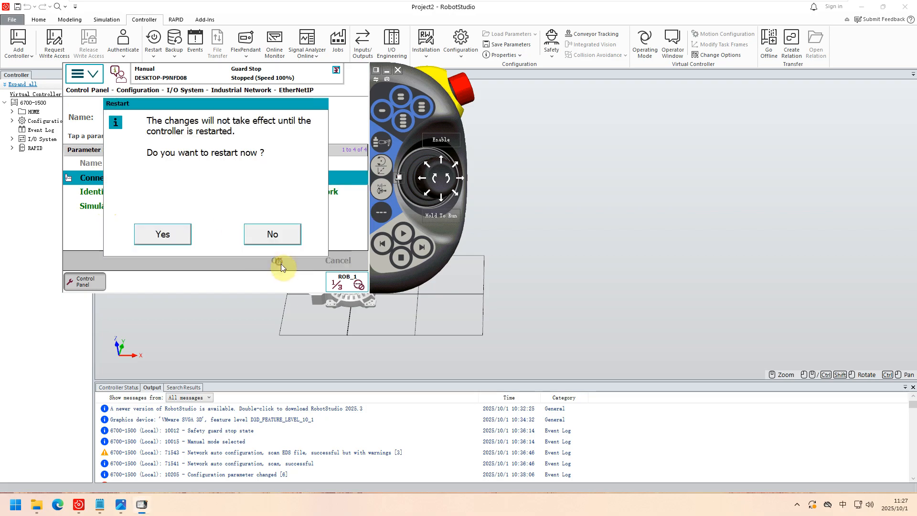
# Restart the controller to apply the EtherNetIP network change and reopen the IRC5 FlexPendant over the middle of the view.
pyautogui.click(171, 236)
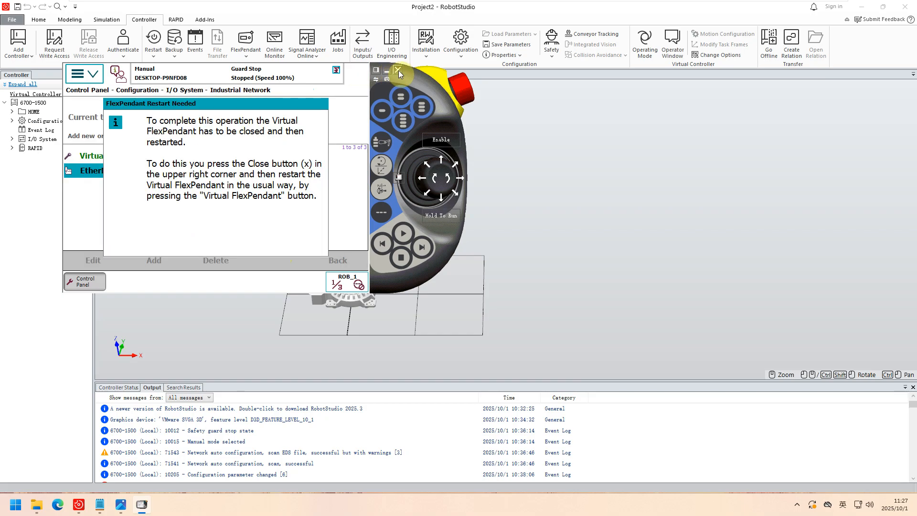
pyautogui.click(398, 70)
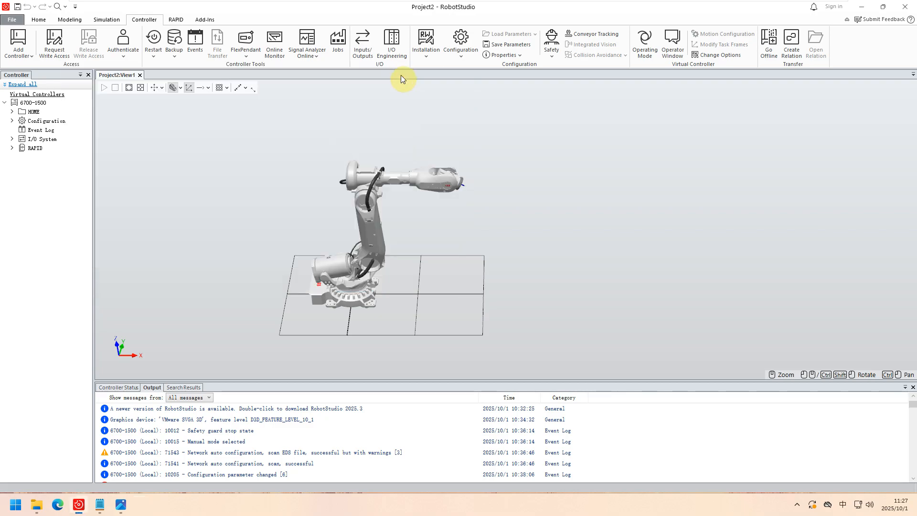
pyautogui.click(247, 47)
pyautogui.click(266, 97)
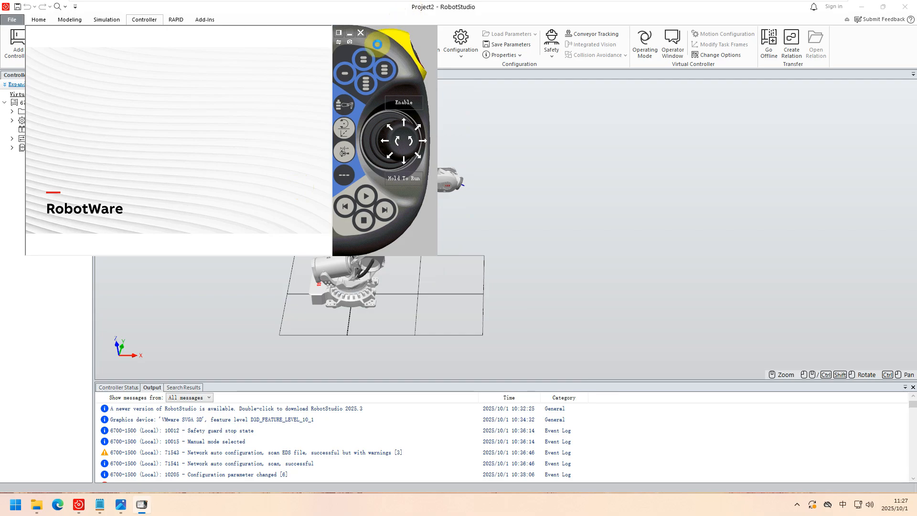
pyautogui.moveTo(374, 39); pyautogui.dragTo(499, 107)
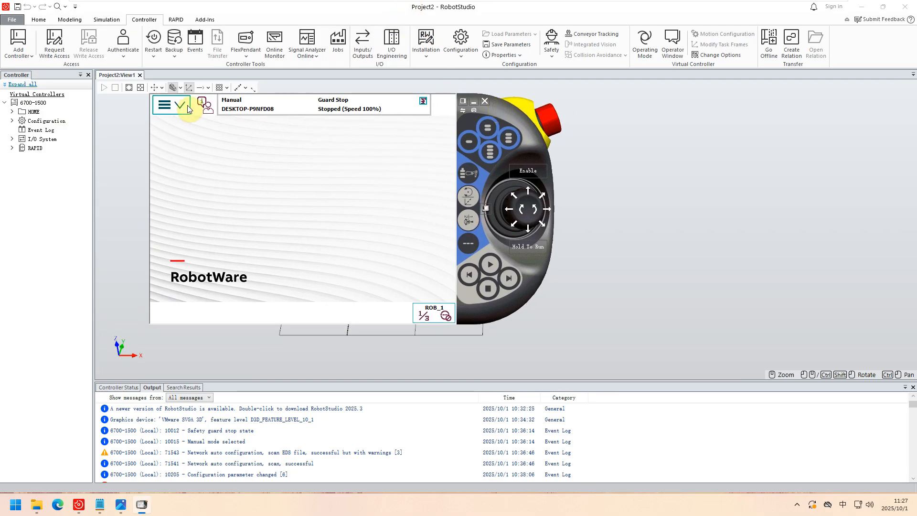
# Examine the parameters of EN_Internal_Device under EtherNet/IP Internal Device in the I/O System configuration, leaving without changes.
pyautogui.click(165, 105)
pyautogui.click(331, 173)
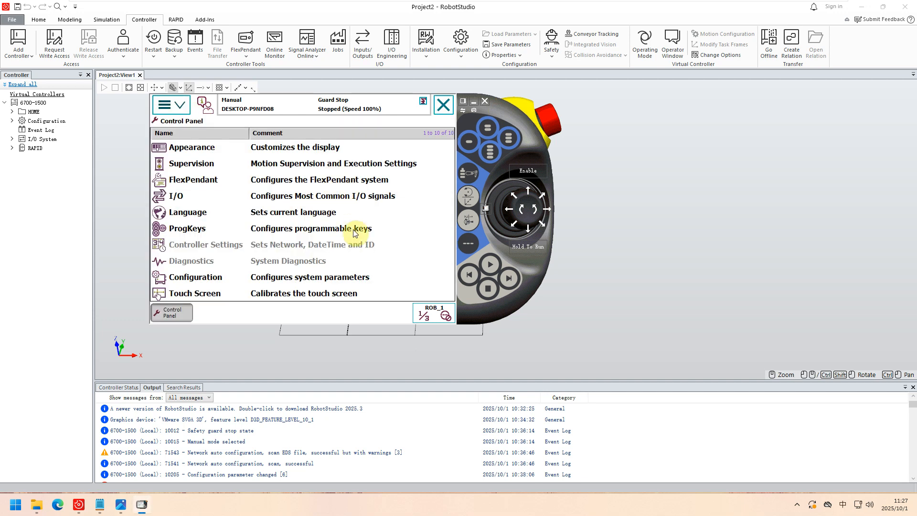
pyautogui.click(222, 276)
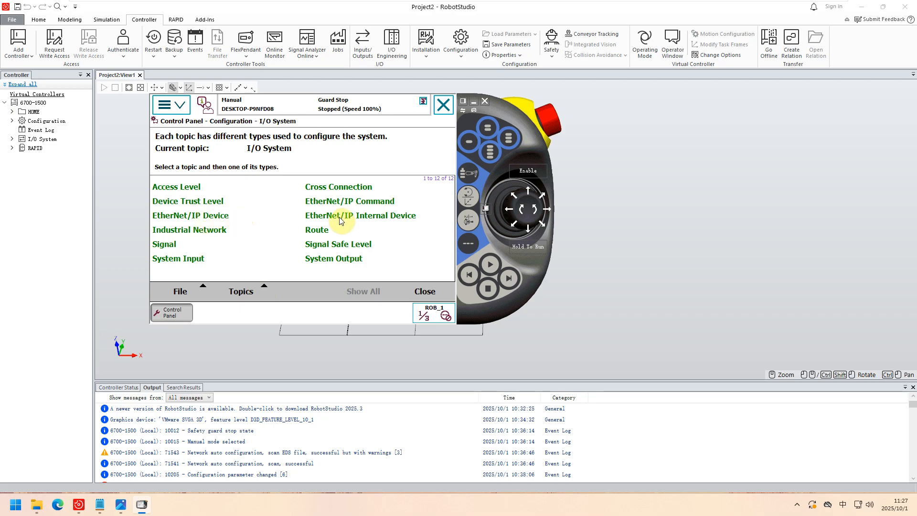
pyautogui.click(389, 218)
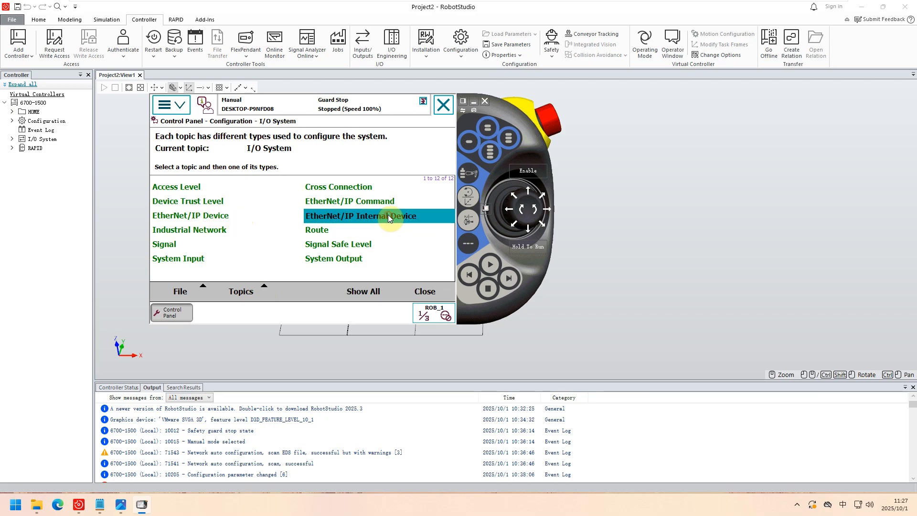
pyautogui.click(376, 217)
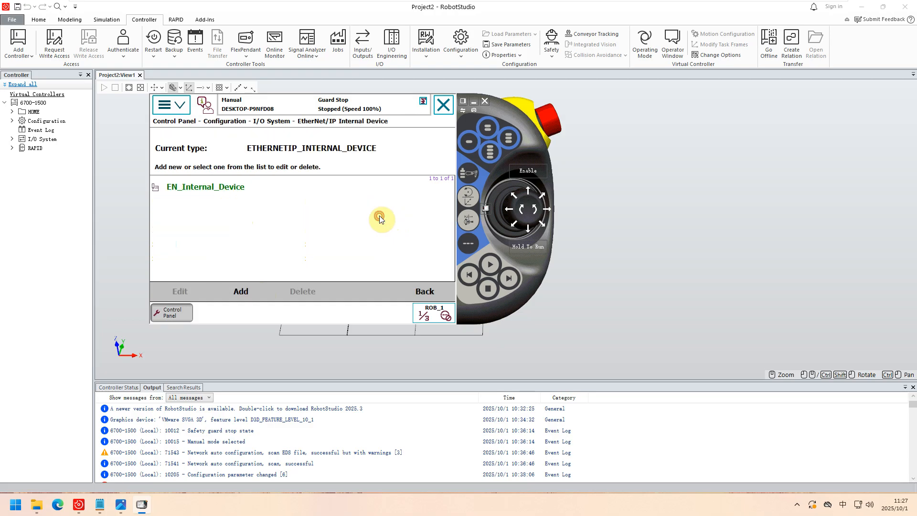
pyautogui.click(209, 189)
pyautogui.click(209, 187)
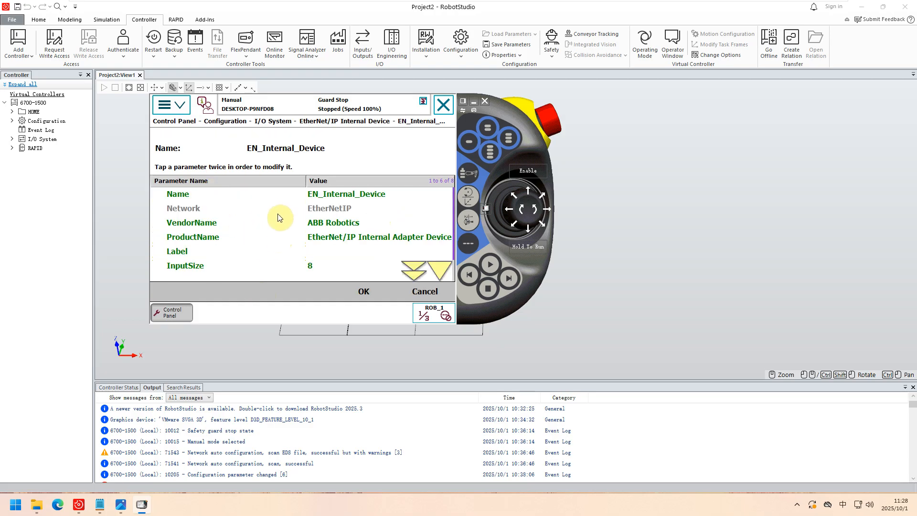
pyautogui.click(425, 292)
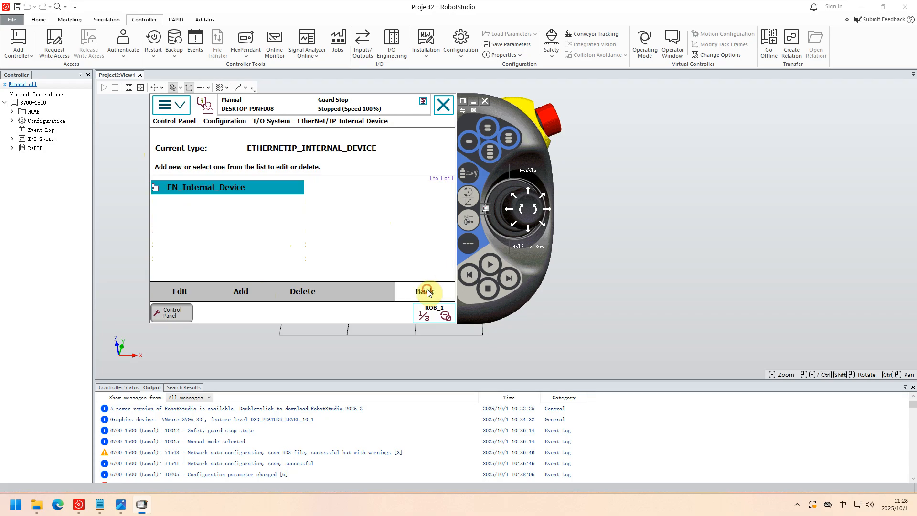
# Reopen EN_Internal_Device under EtherNet/IP Internal Device and examine its InputSize and OutputSize parameters.
pyautogui.click(424, 291)
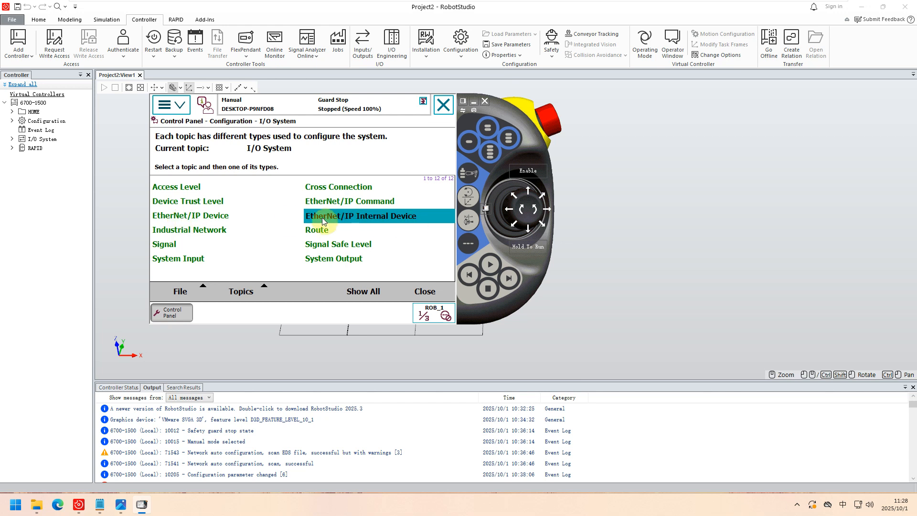
pyautogui.click(365, 291)
pyautogui.click(190, 186)
pyautogui.click(191, 186)
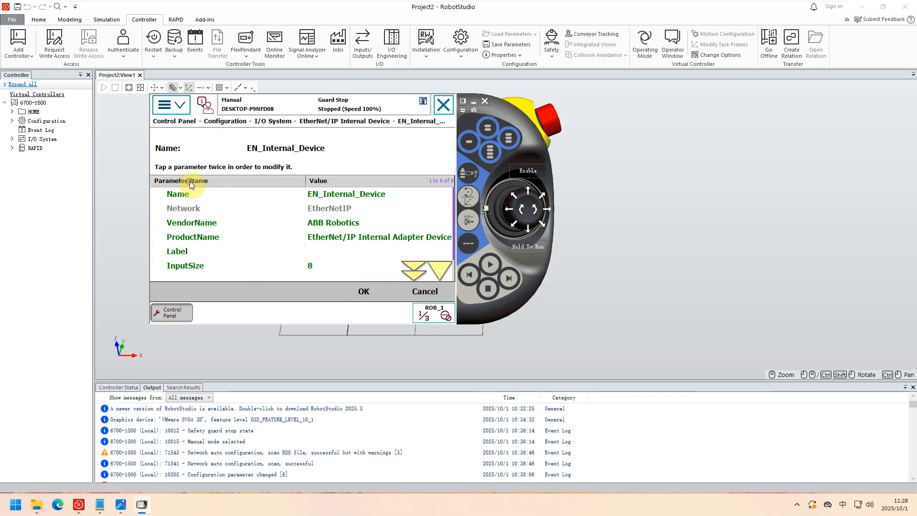
pyautogui.click(439, 270)
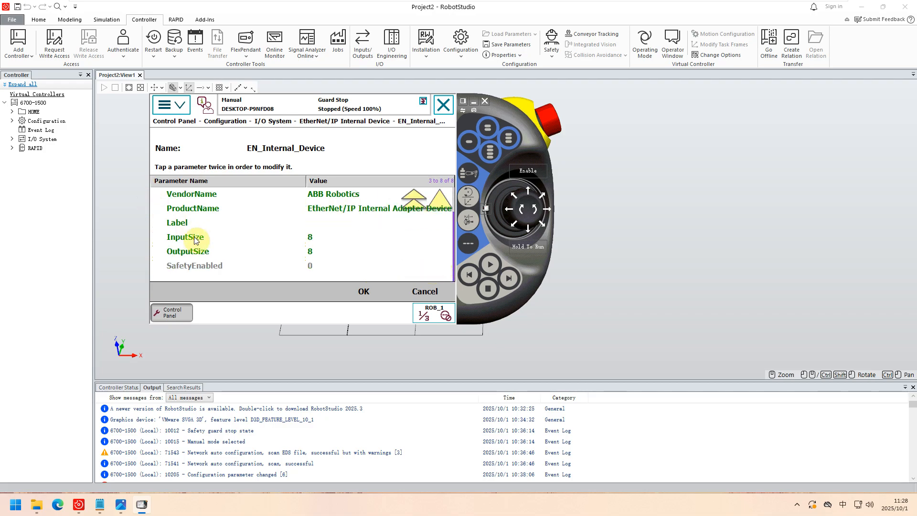
pyautogui.click(196, 241)
pyautogui.click(201, 250)
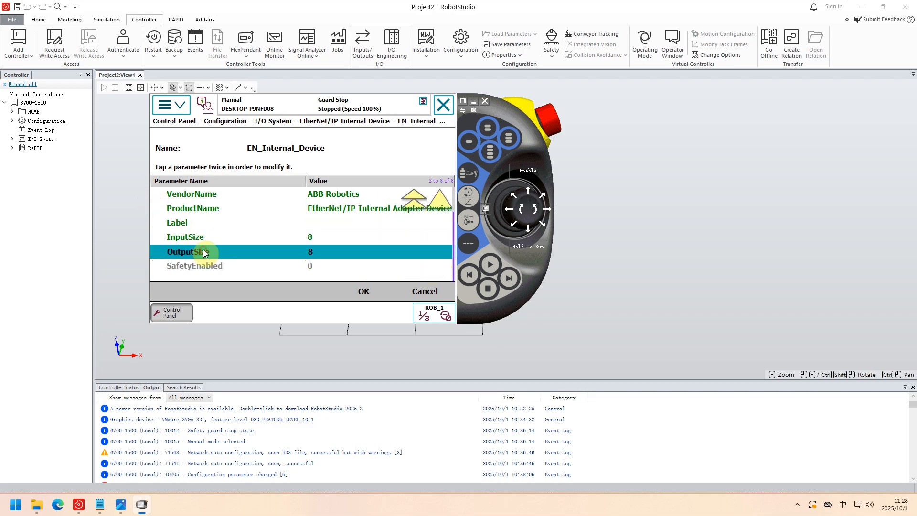
pyautogui.click(200, 236)
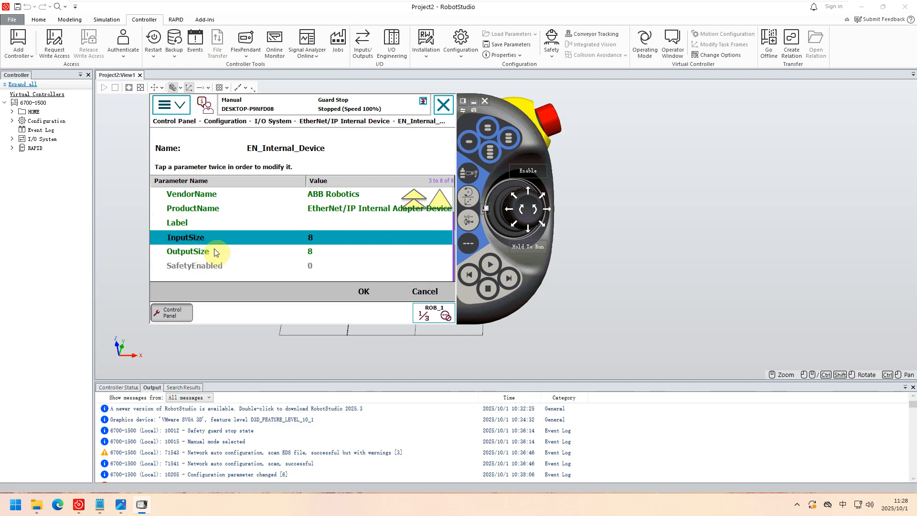
pyautogui.click(218, 250)
pyautogui.click(204, 239)
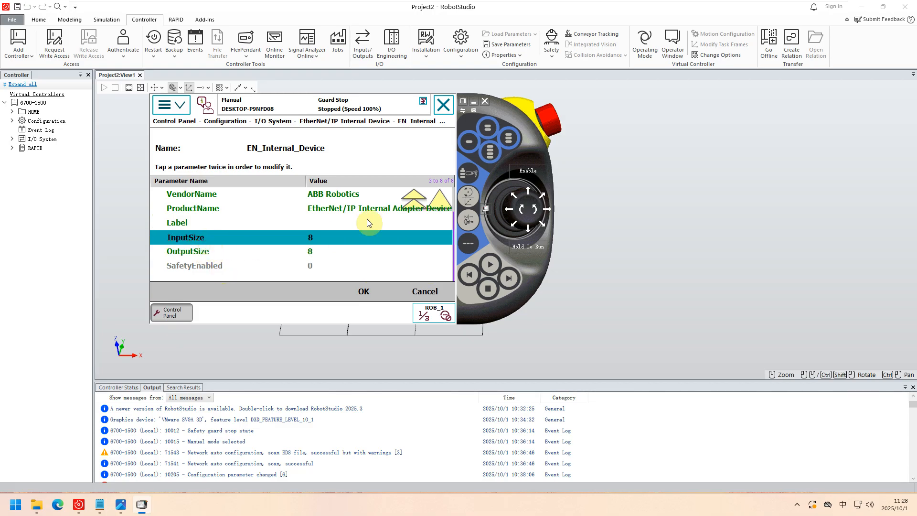
# Review the full parameter list of EN_Internal_Device, from Name, VendorName and ProductName through Label, InputSize and OutputSize.
pyautogui.click(437, 199)
pyautogui.click(437, 199)
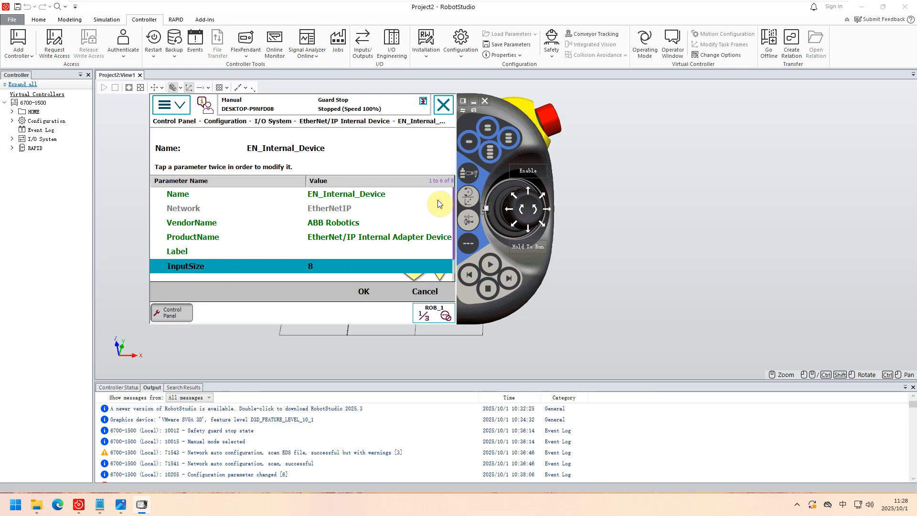
pyautogui.click(438, 277)
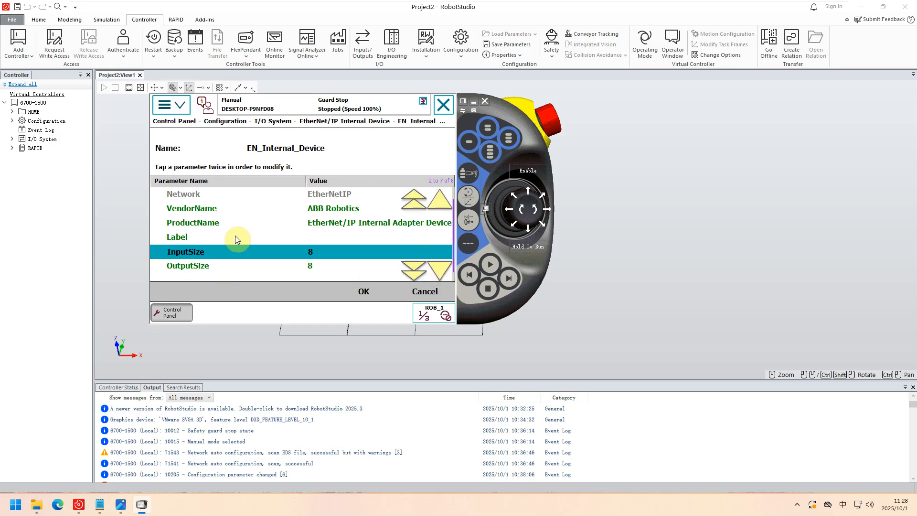
pyautogui.click(294, 236)
pyautogui.click(329, 238)
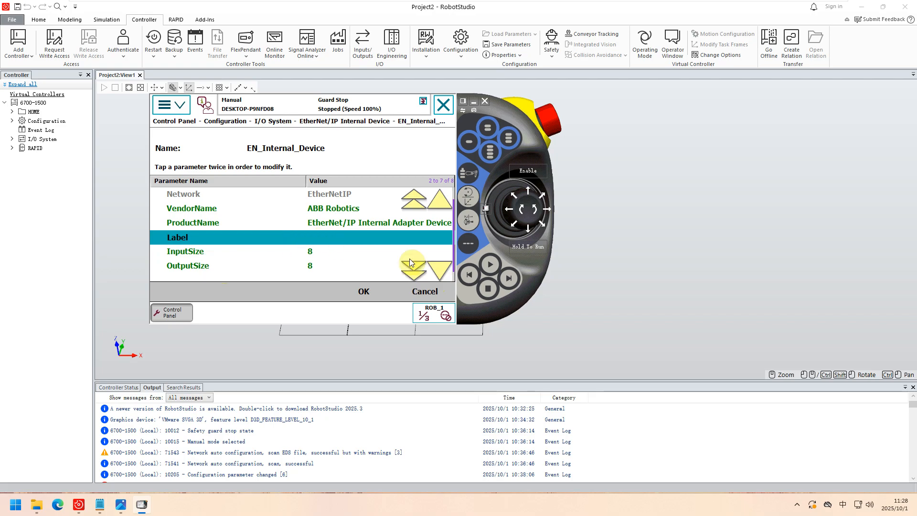
pyautogui.click(440, 199)
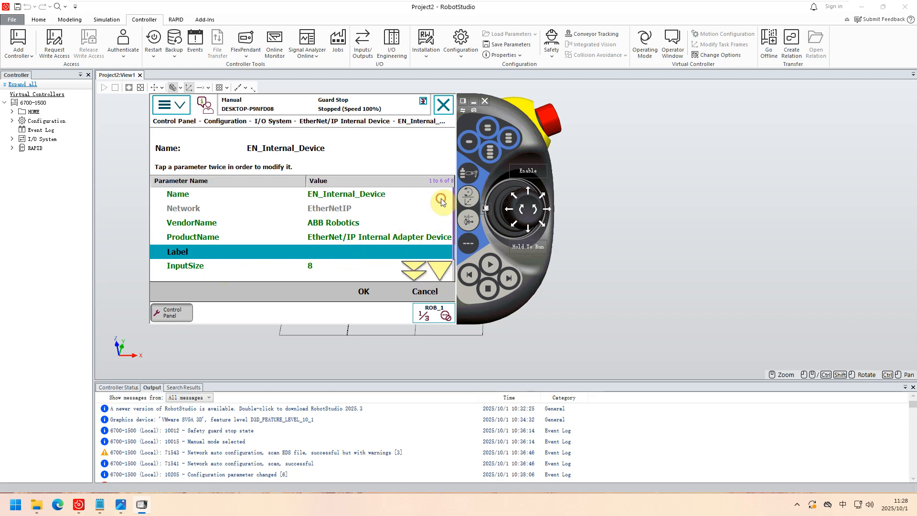
pyautogui.click(438, 275)
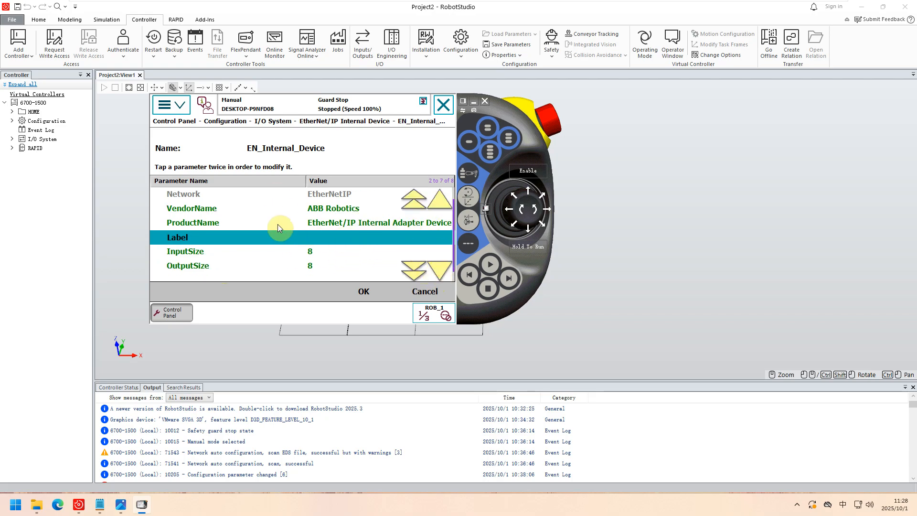
pyautogui.click(440, 199)
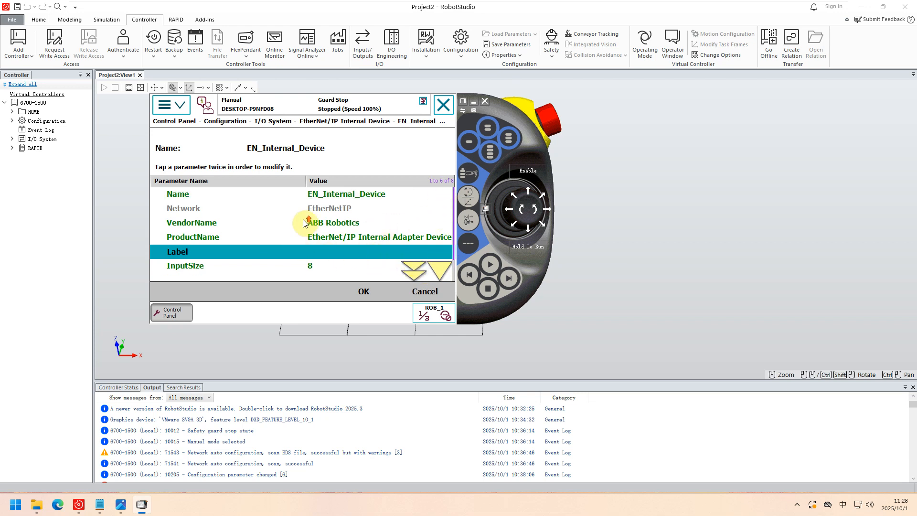
pyautogui.click(320, 266)
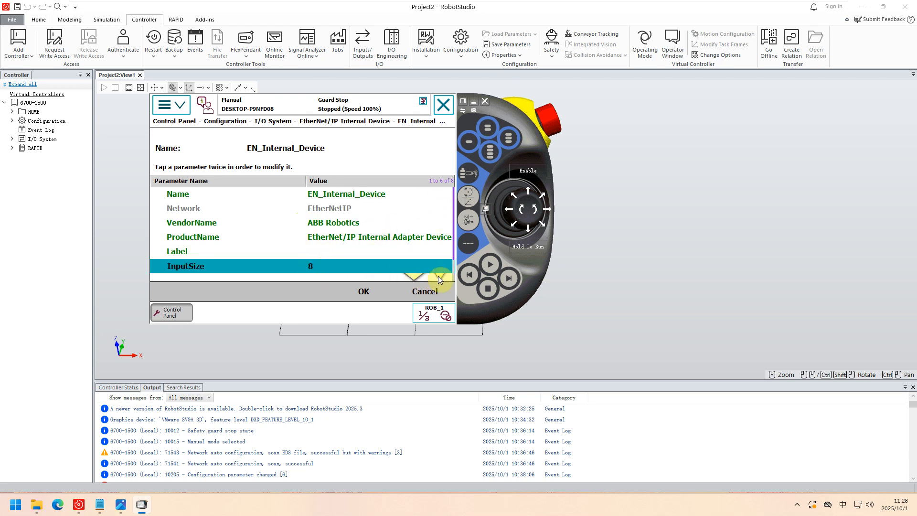
pyautogui.click(437, 276)
pyautogui.click(302, 262)
pyautogui.click(438, 277)
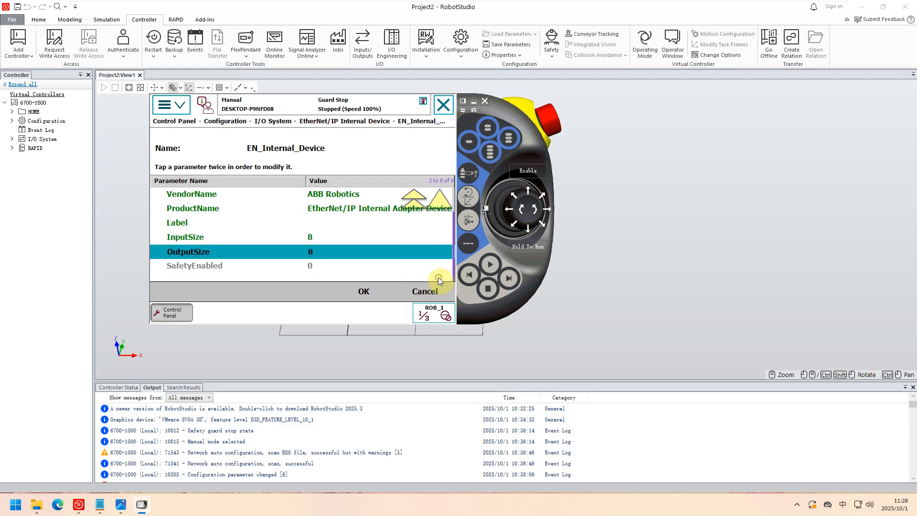
pyautogui.click(440, 205)
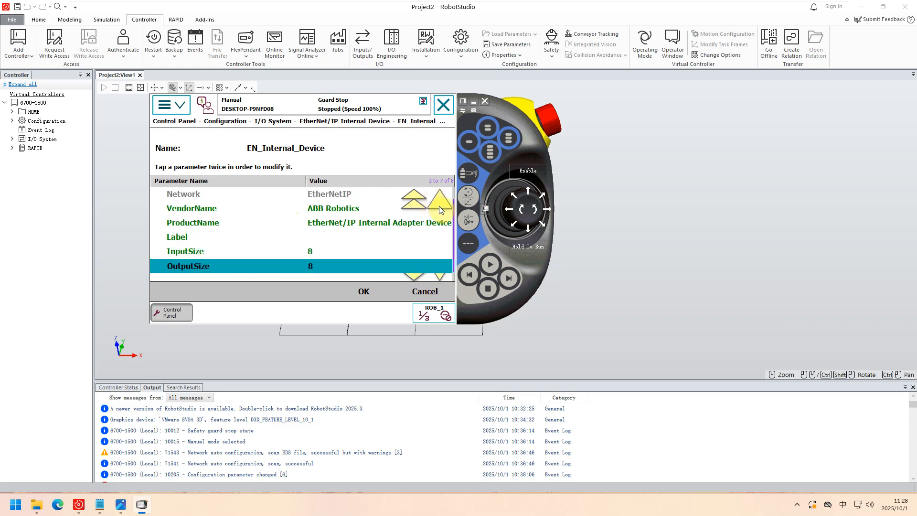
pyautogui.click(439, 206)
pyautogui.click(308, 251)
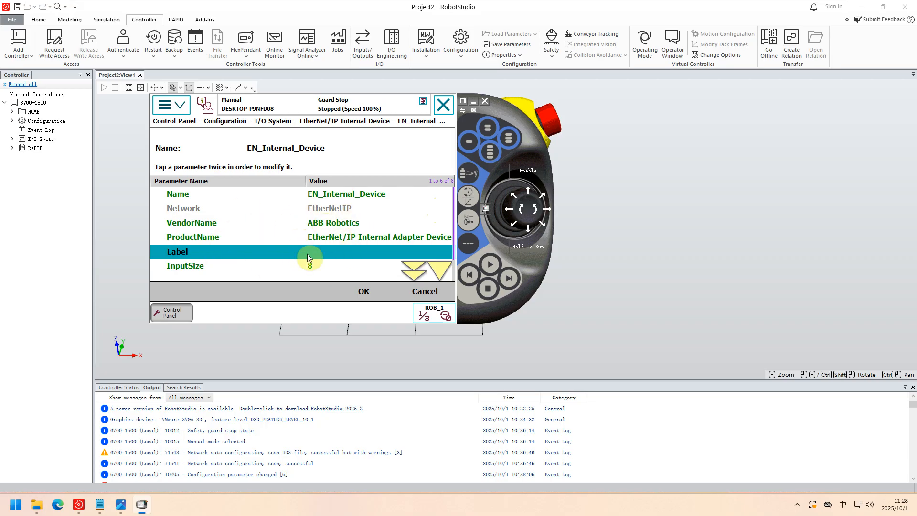
pyautogui.click(301, 264)
pyautogui.click(435, 274)
pyautogui.click(234, 264)
pyautogui.click(273, 252)
pyautogui.click(335, 239)
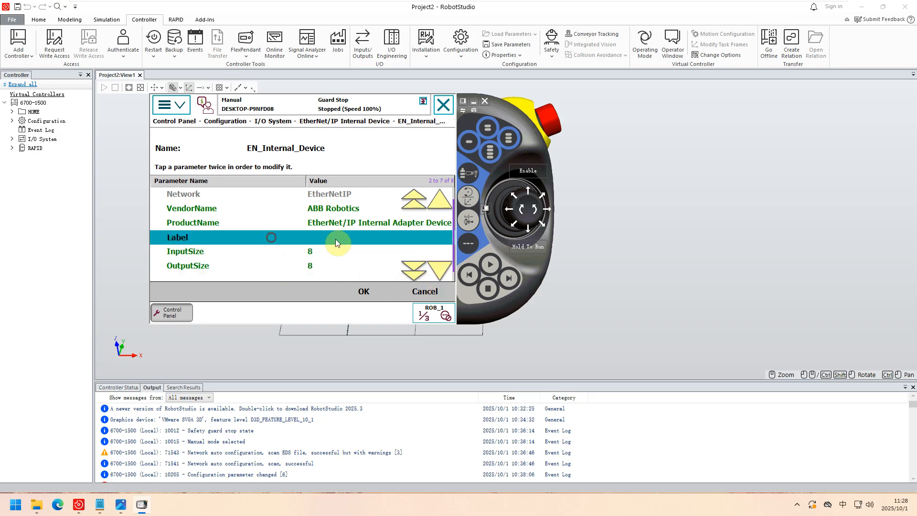
pyautogui.click(440, 200)
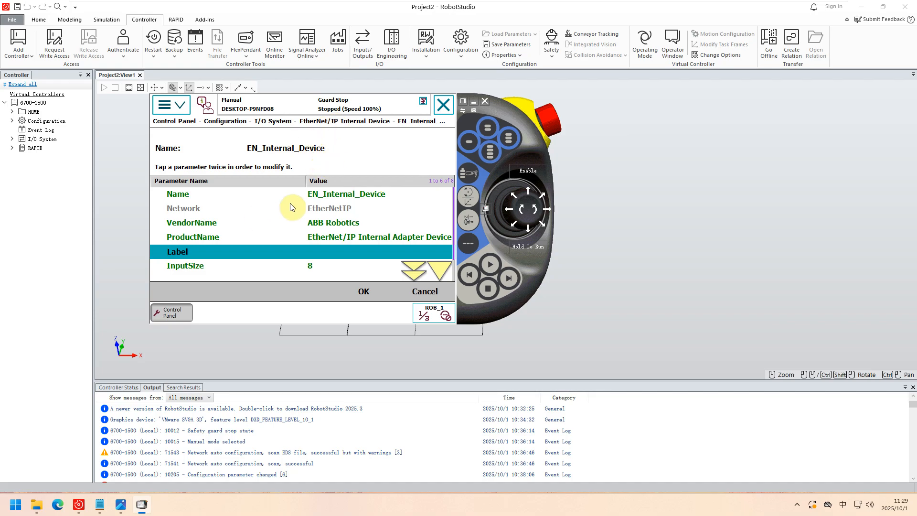
# Recheck the Label, InputSize and OutputSize of EN_Internal_Device, leave without changes and return to the I/O System types.
pyautogui.click(441, 272)
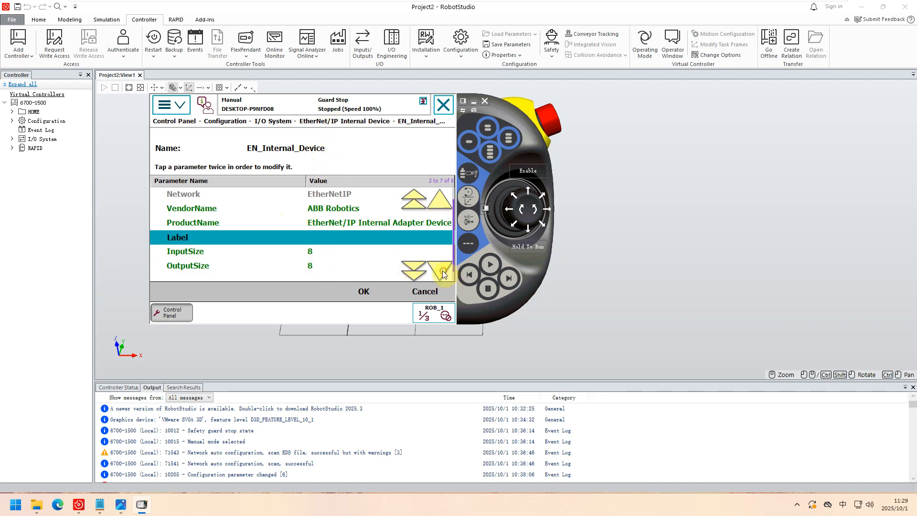
pyautogui.click(230, 250)
pyautogui.click(223, 268)
pyautogui.click(222, 238)
pyautogui.click(228, 250)
pyautogui.click(222, 265)
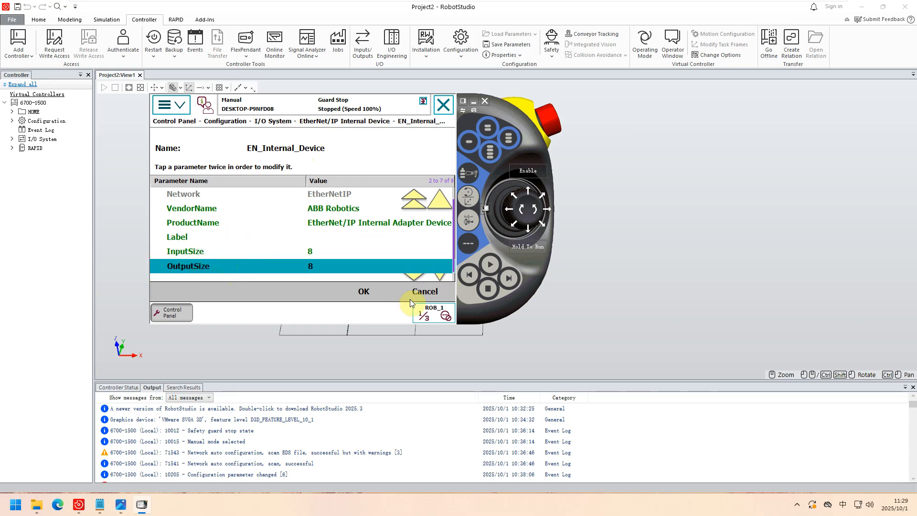
pyautogui.click(424, 294)
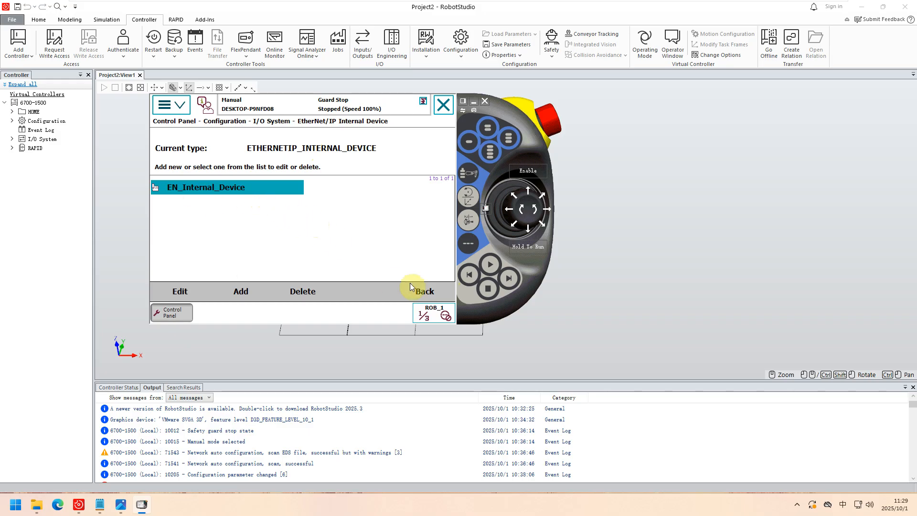
pyautogui.click(422, 289)
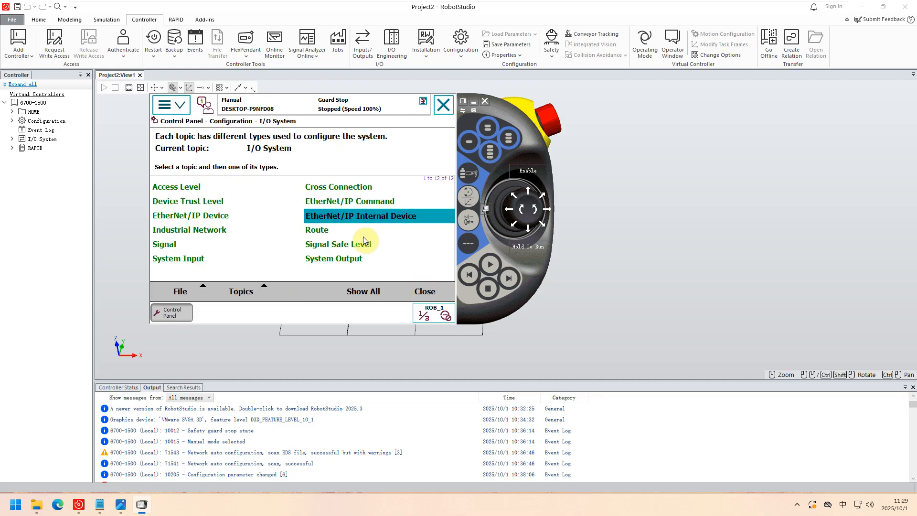
# Add a new signal under the Signal type of the I/O System topic and name it di1.
pyautogui.click(165, 245)
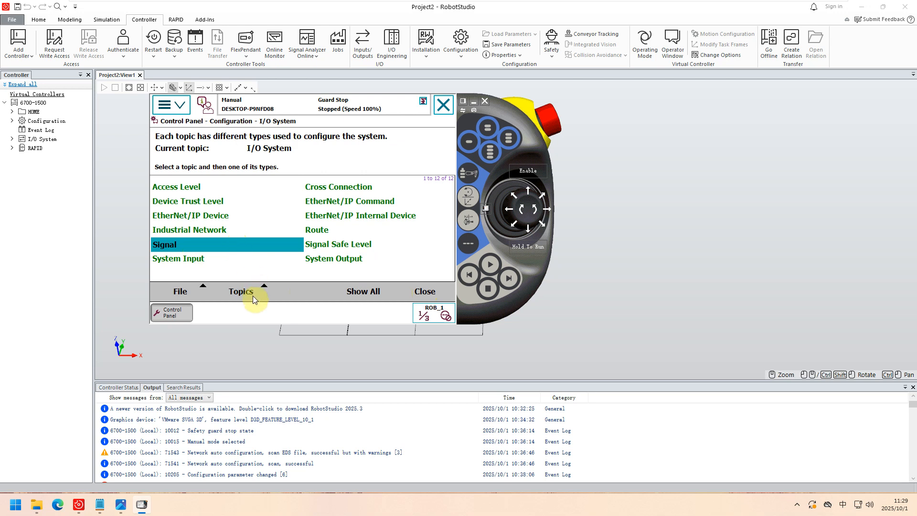
pyautogui.click(364, 291)
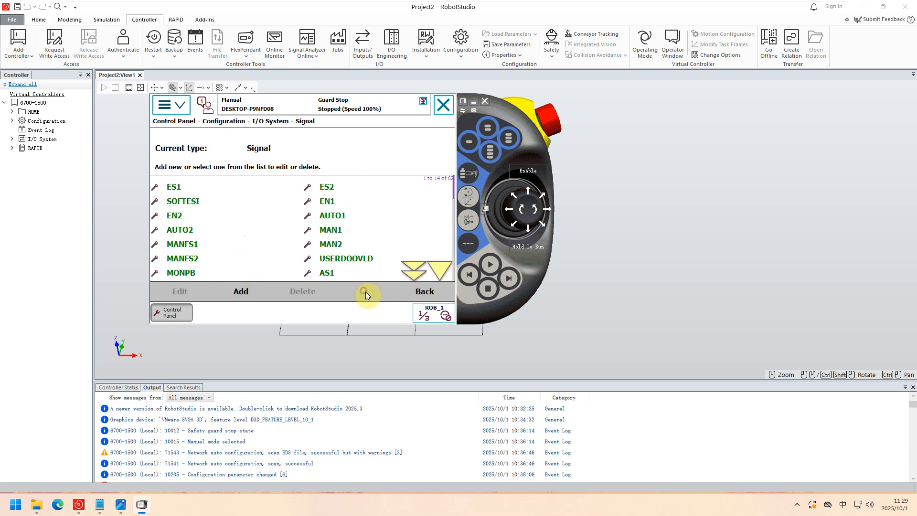
pyautogui.click(244, 290)
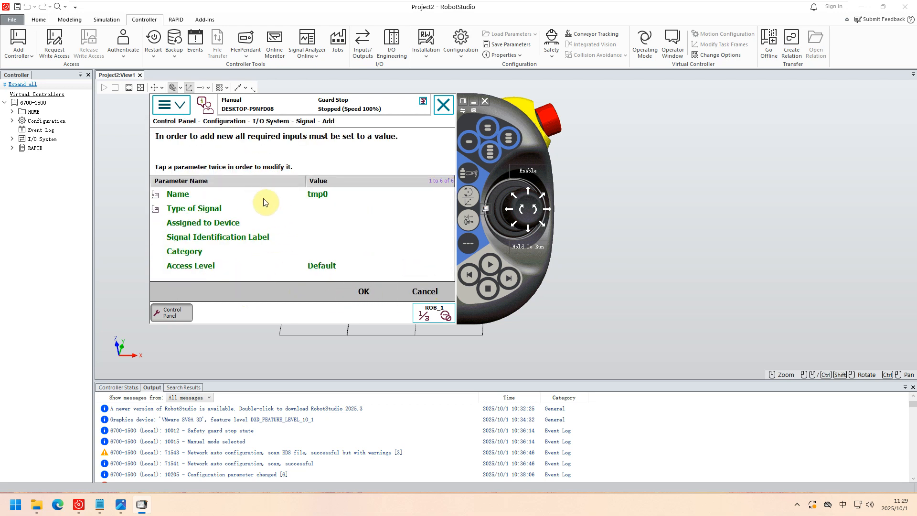
pyautogui.click(323, 196)
pyautogui.click(323, 196)
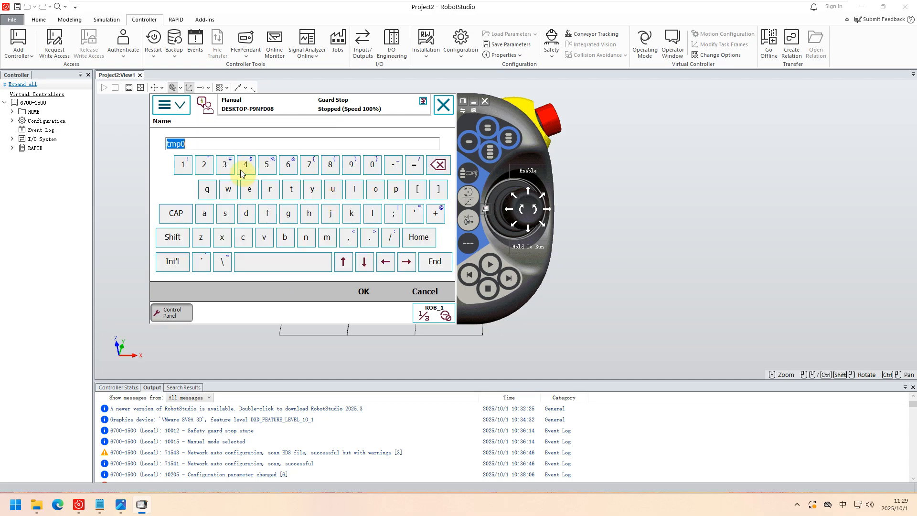
pyautogui.click(256, 218)
pyautogui.click(354, 189)
pyautogui.click(182, 167)
pyautogui.click(364, 287)
# Set the Type of Signal of di1 to Digital Input and assign it to EN_Internal_Device.
pyautogui.click(281, 210)
pyautogui.click(281, 210)
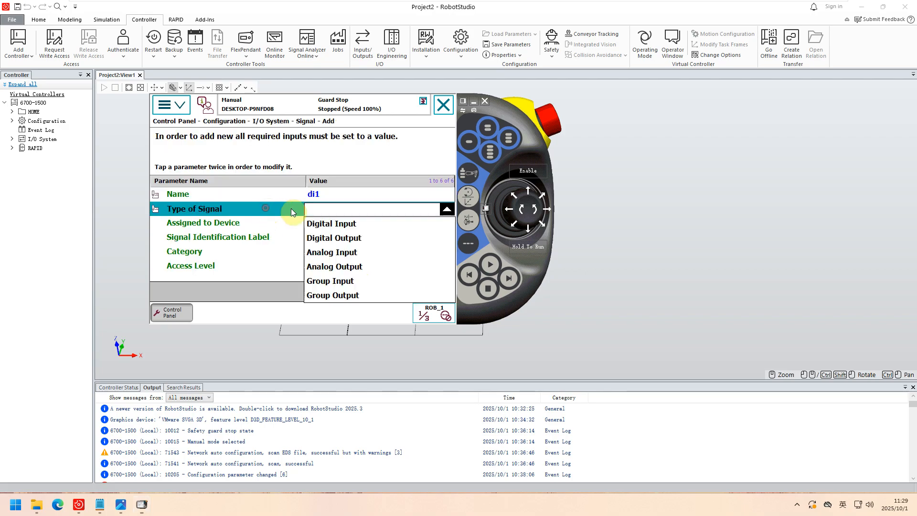
pyautogui.click(329, 225)
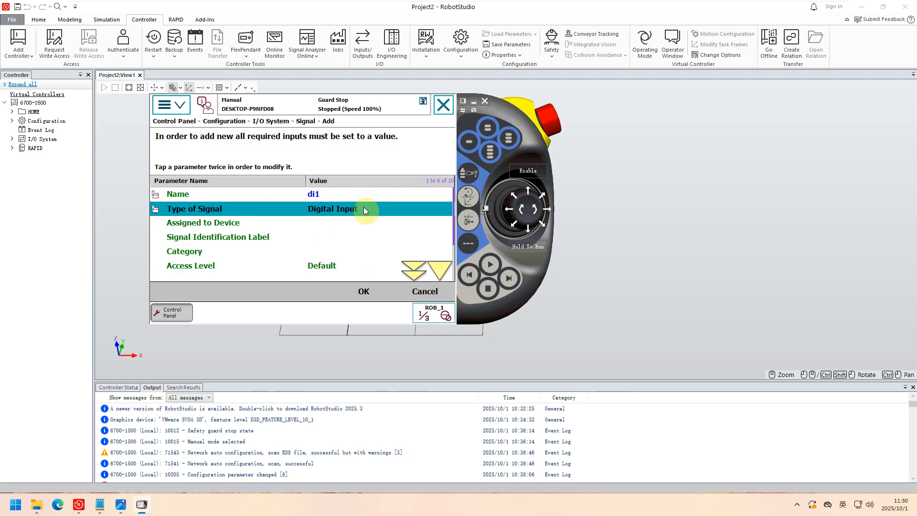
pyautogui.click(324, 225)
pyautogui.click(324, 224)
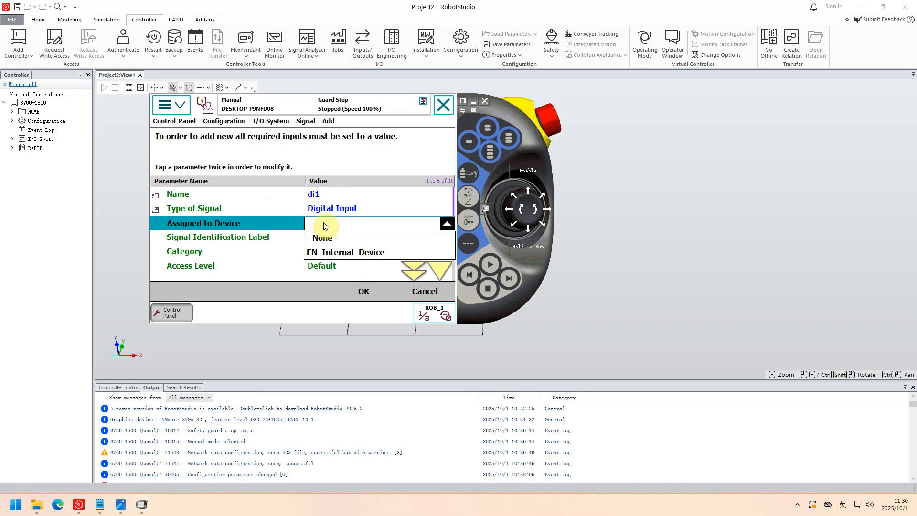
pyautogui.click(346, 258)
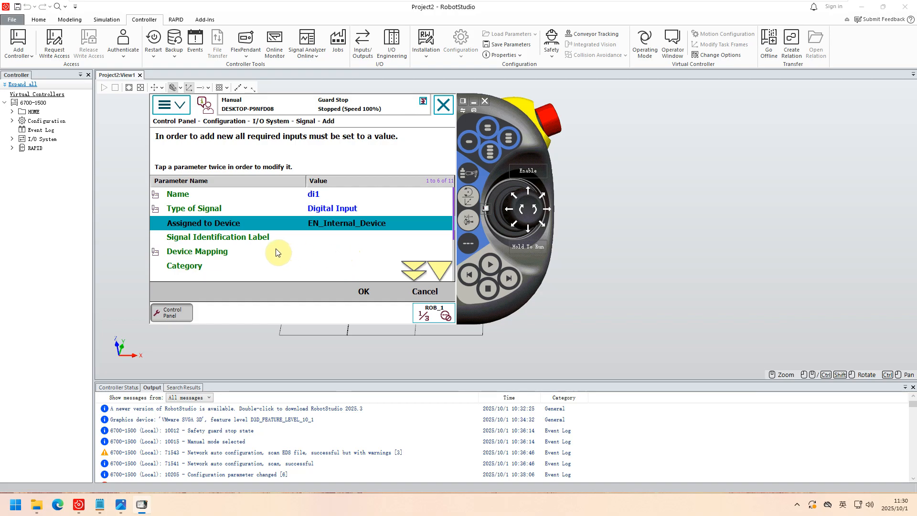
# Set the Device Mapping of di1 to 0, check its remaining parameters and confirm the new signal.
pyautogui.click(306, 253)
pyautogui.click(307, 253)
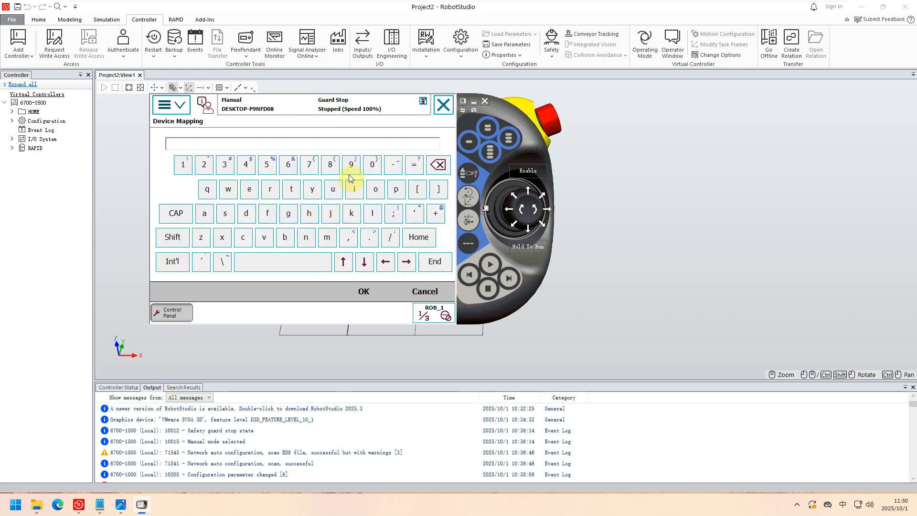
pyautogui.click(370, 173)
pyautogui.click(367, 290)
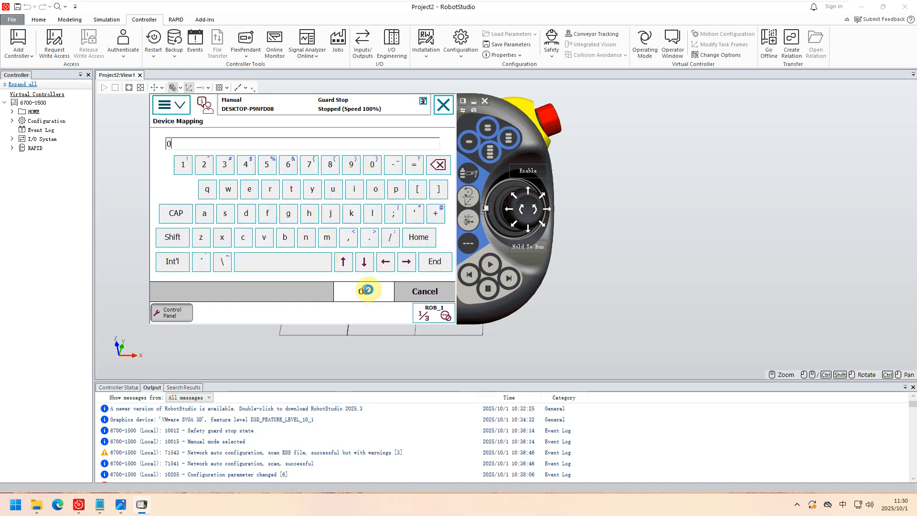
pyautogui.click(436, 270)
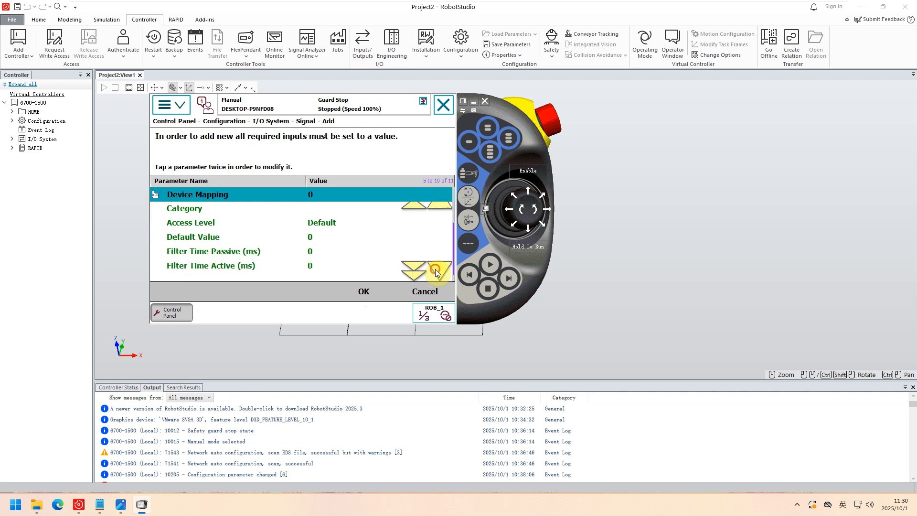
pyautogui.click(441, 204)
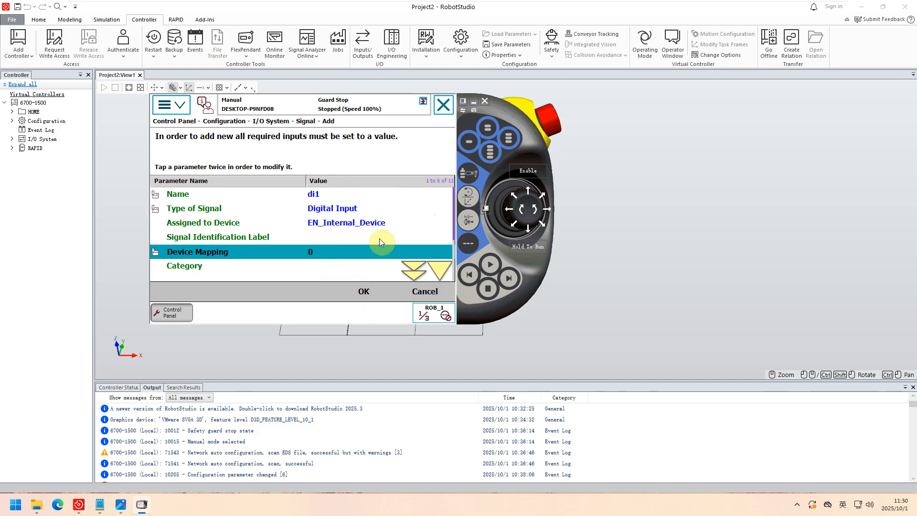
pyautogui.click(368, 291)
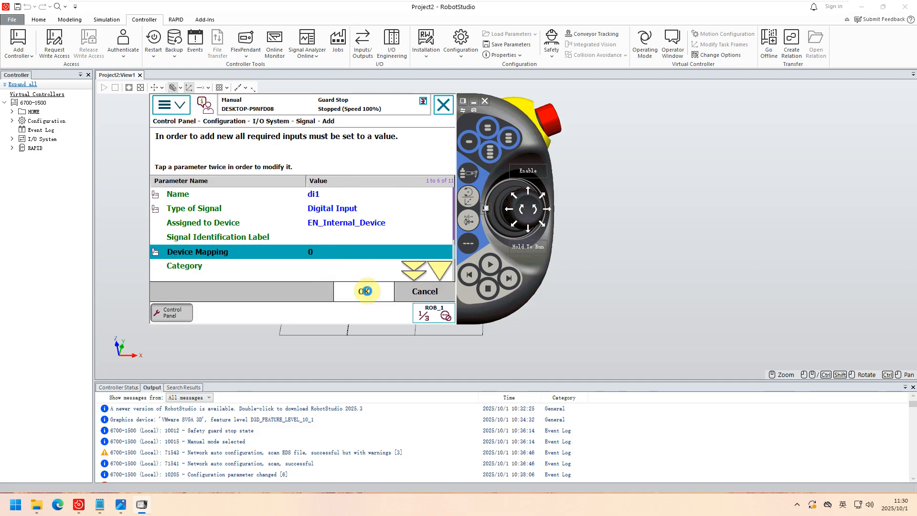
# Close the virtual FlexPendant that still shows the di1 signal form and relaunch the IRC5 FlexPendant for controller 6700-1500.
pyautogui.click(243, 260)
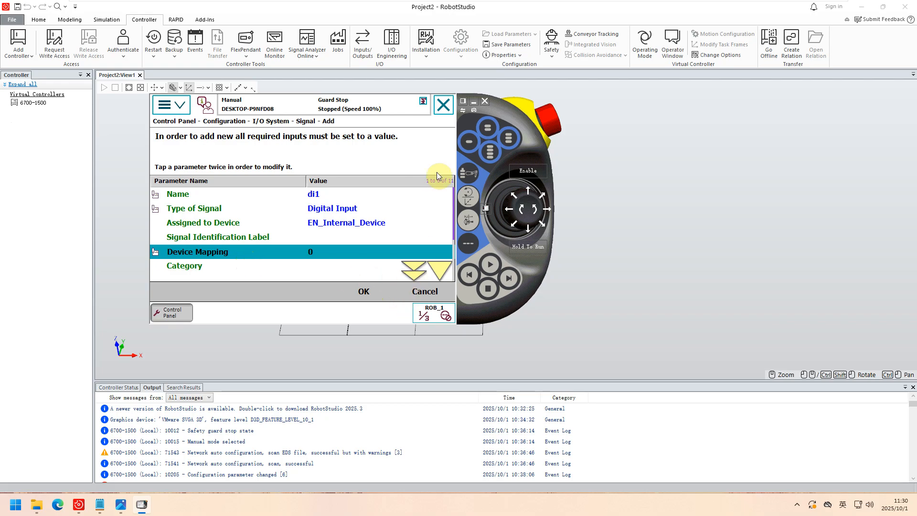
pyautogui.click(485, 102)
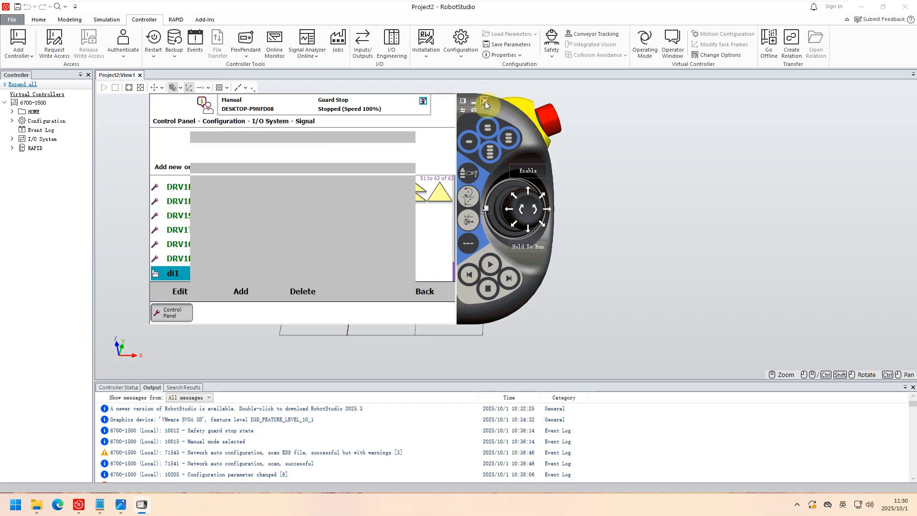
pyautogui.click(152, 52)
pyautogui.click(244, 52)
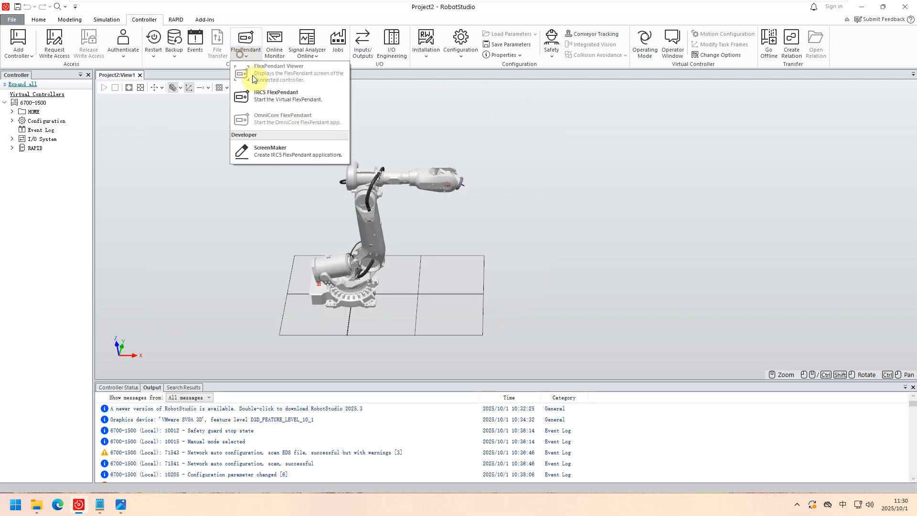
pyautogui.click(264, 96)
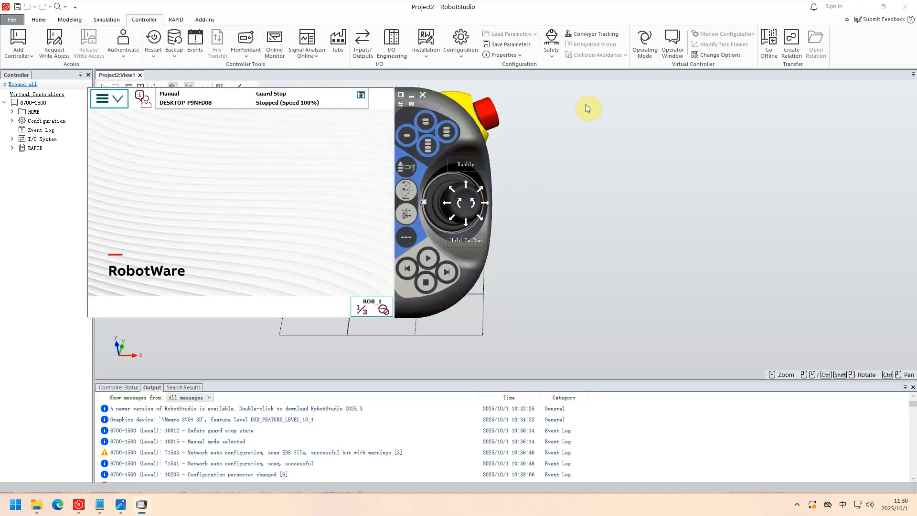
pyautogui.moveTo(453, 109); pyautogui.dragTo(473, 118)
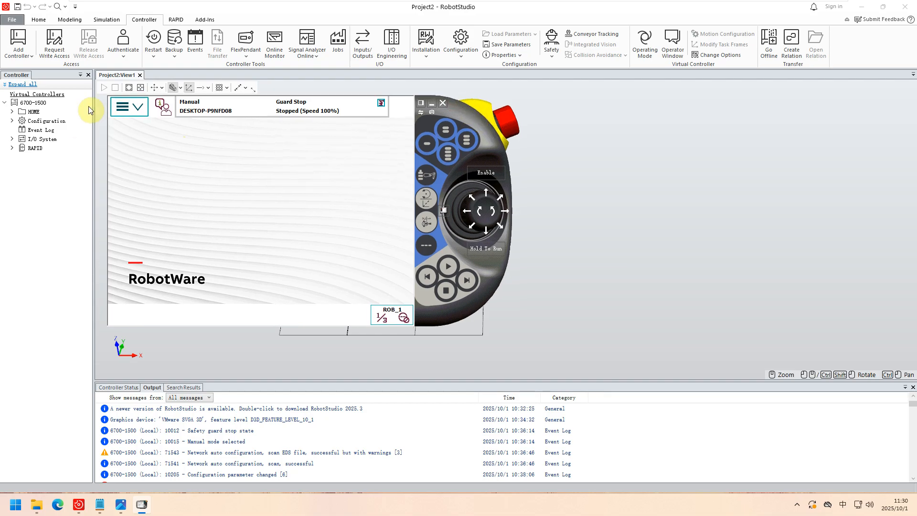
# Open the Control Panel configuration on the FlexPendant and select the Signal type under the I/O System topic.
pyautogui.click(126, 109)
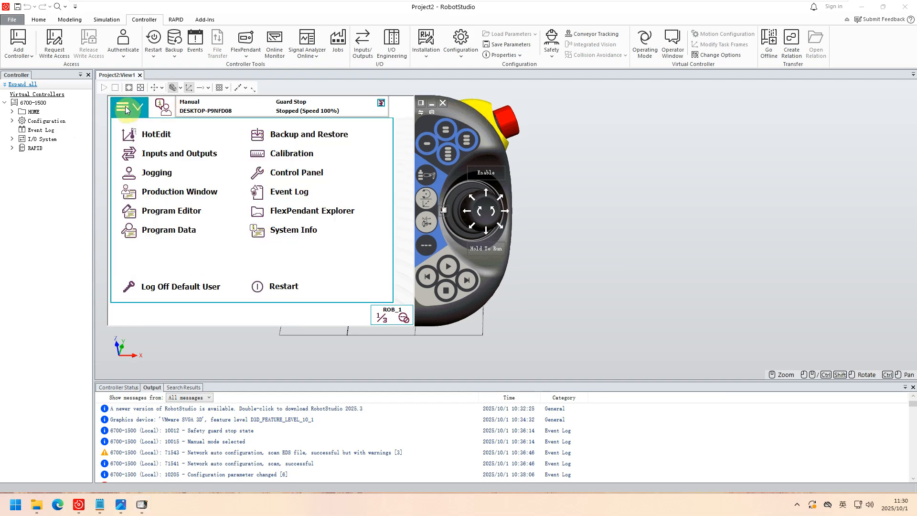
pyautogui.click(271, 173)
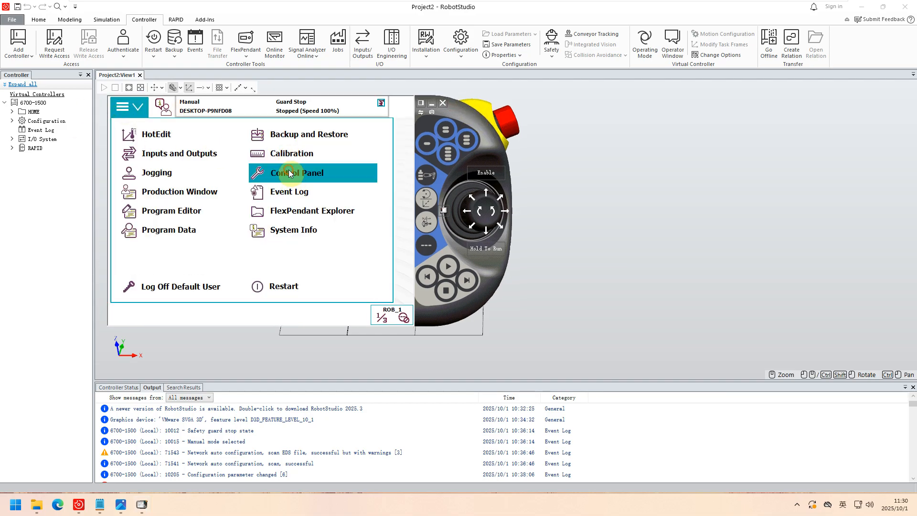
pyautogui.click(155, 280)
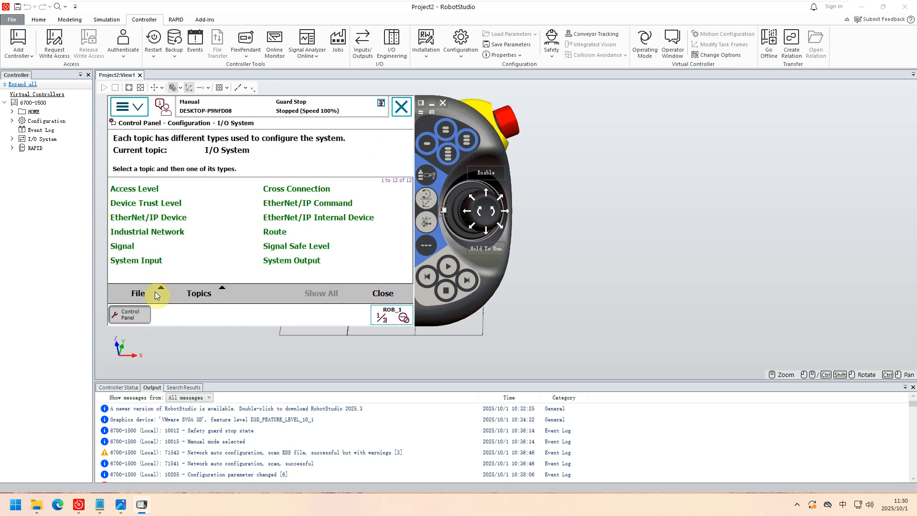
pyautogui.click(112, 250)
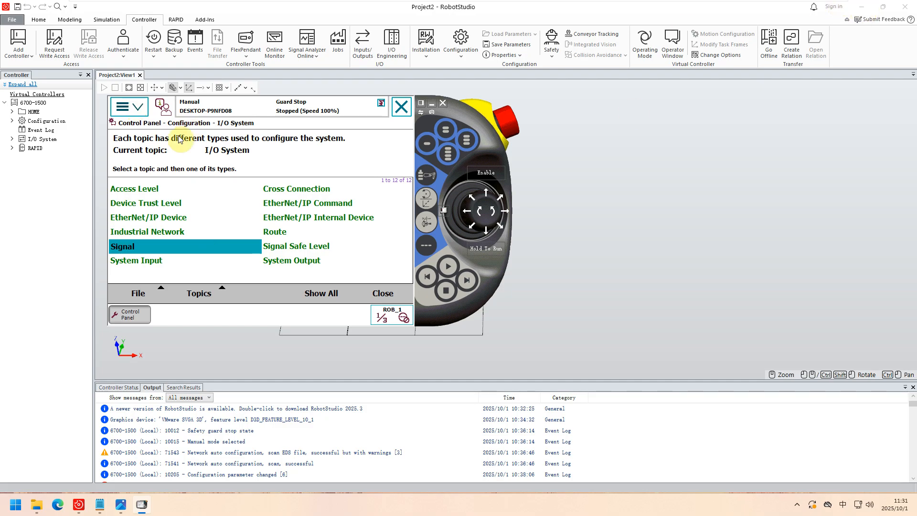
# Minimize RobotStudio, open the image 234.PNG from the desktop and arrange it with the FlexPendant so both can be read.
pyautogui.click(136, 109)
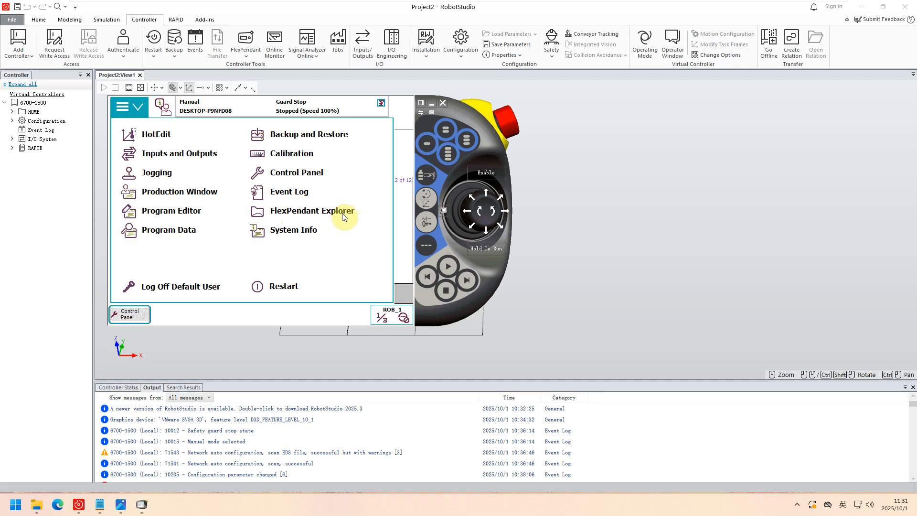
pyautogui.click(865, 7)
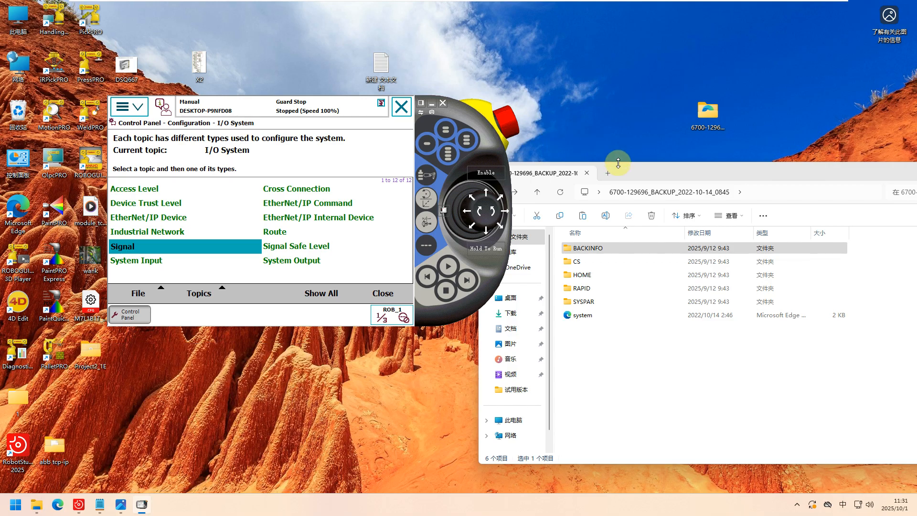
pyautogui.moveTo(469, 111); pyautogui.dragTo(545, 135)
pyautogui.doubleClick(130, 115)
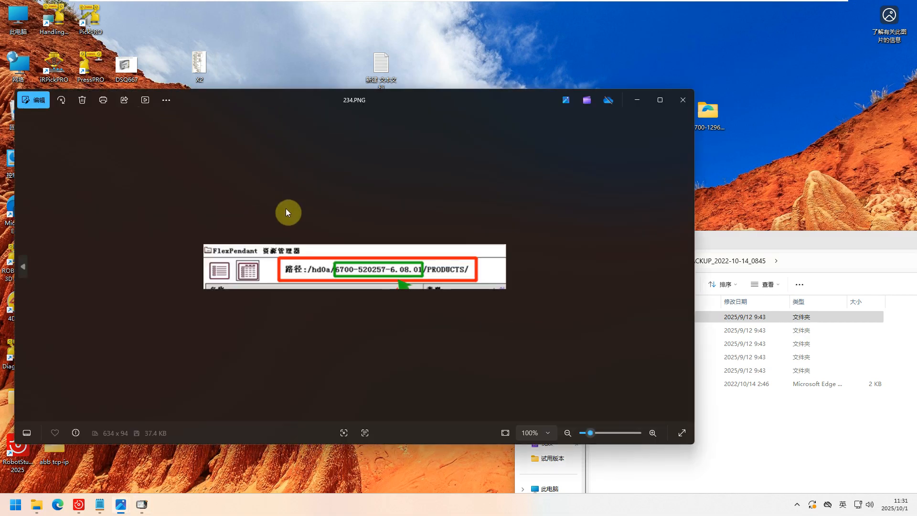
pyautogui.moveTo(519, 98); pyautogui.dragTo(491, 208)
pyautogui.moveTo(550, 136); pyautogui.dragTo(638, 117)
# Open FlexPendant Explorer and go up one level from the HOME folder to the 6700-1500 system folder.
pyautogui.click(334, 101)
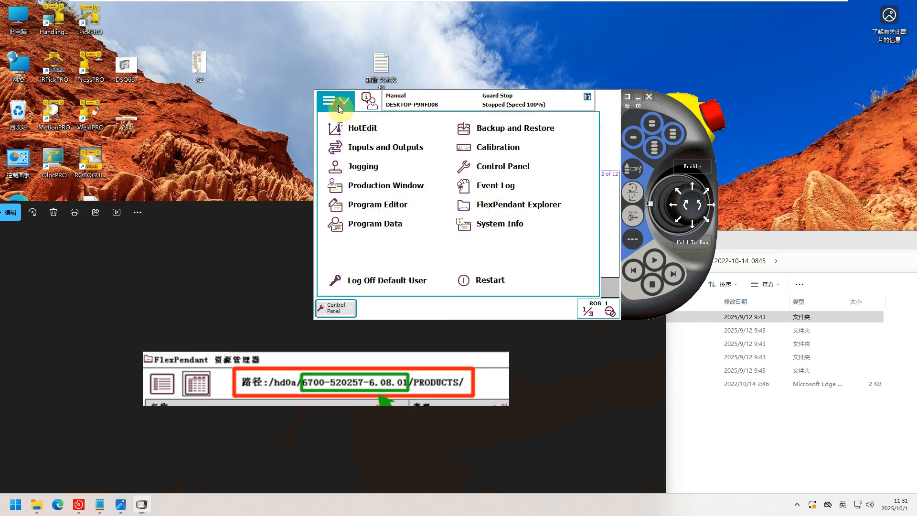
pyautogui.click(509, 205)
pyautogui.click(335, 102)
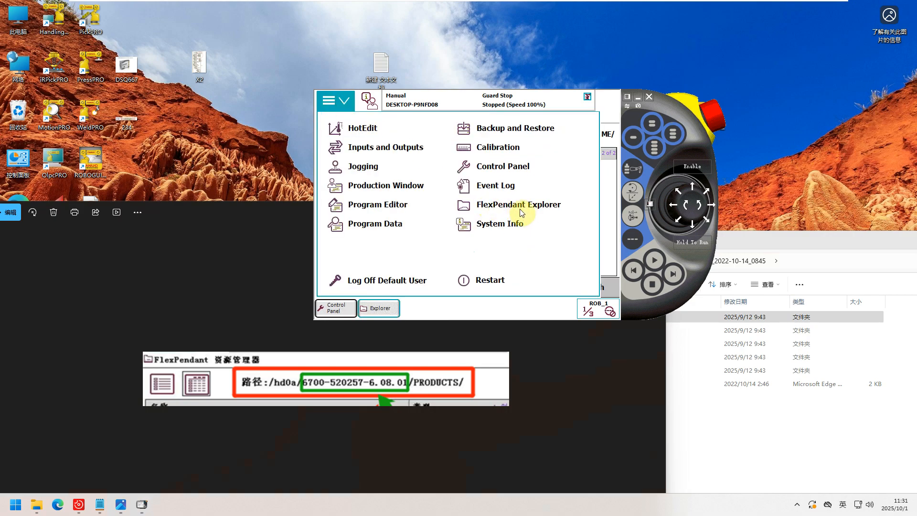
pyautogui.click(548, 209)
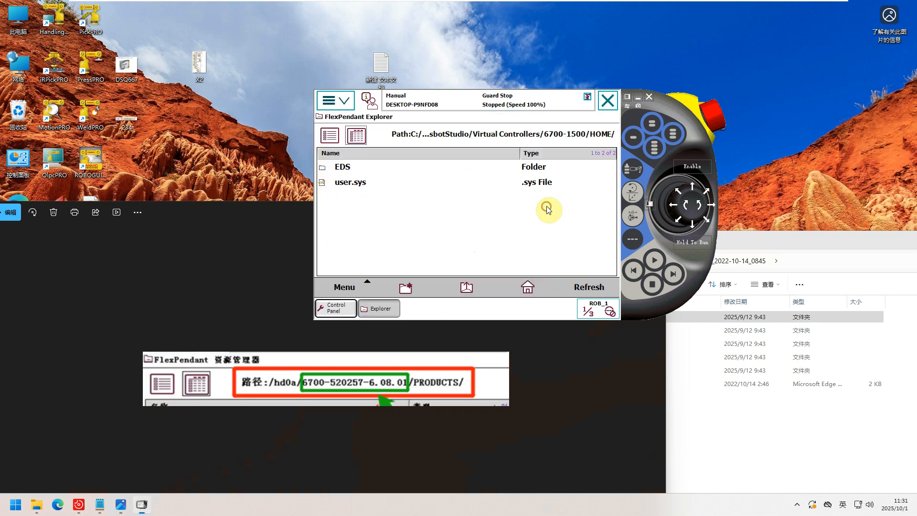
pyautogui.click(466, 287)
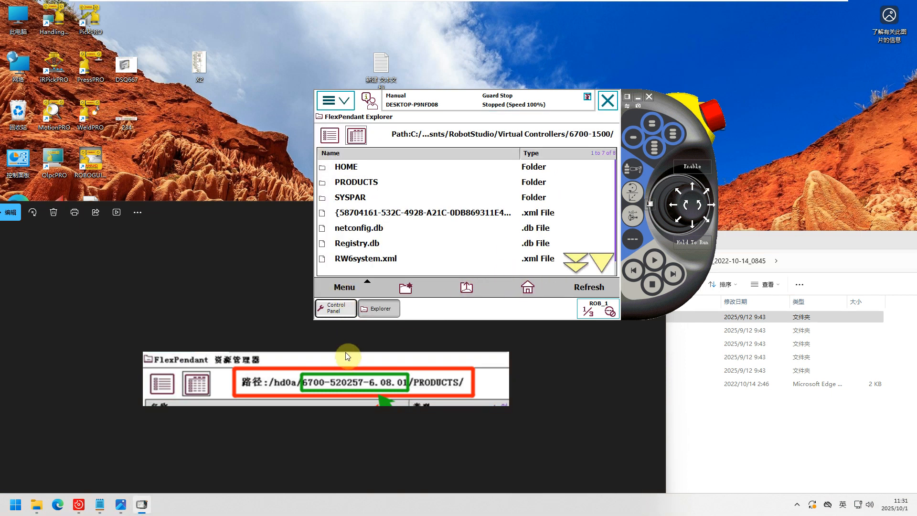
# Bring 234.PNG forward to examine its highlighted system path against the FlexPendant Explorer path.
pyautogui.click(343, 345)
pyautogui.moveTo(427, 216); pyautogui.dragTo(472, 168)
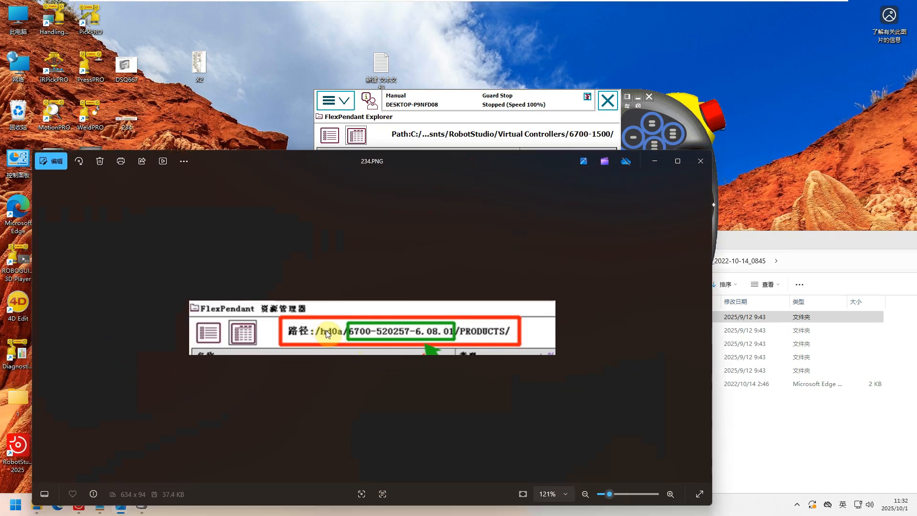
pyautogui.click(336, 101)
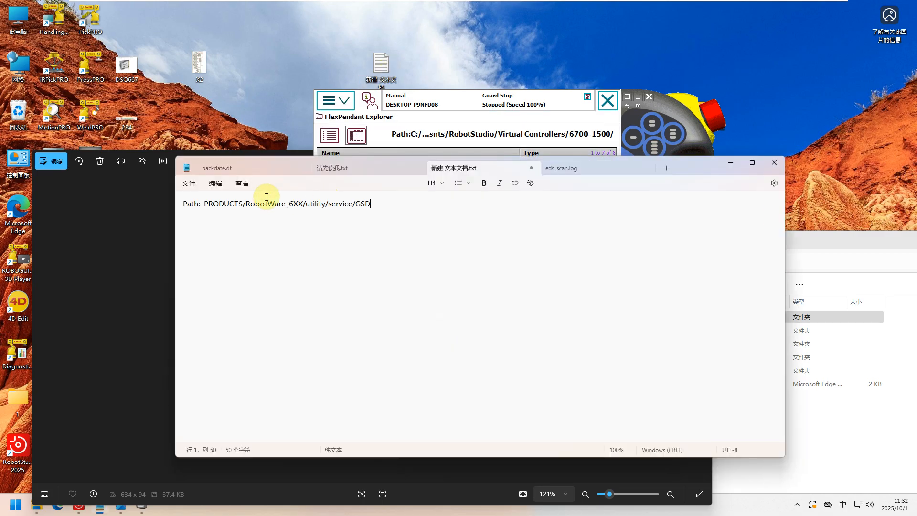
# In the desktop text note, change the last folder of the service path to ESD and select the whole path line.
pyautogui.moveTo(679, 168); pyautogui.dragTo(623, 348)
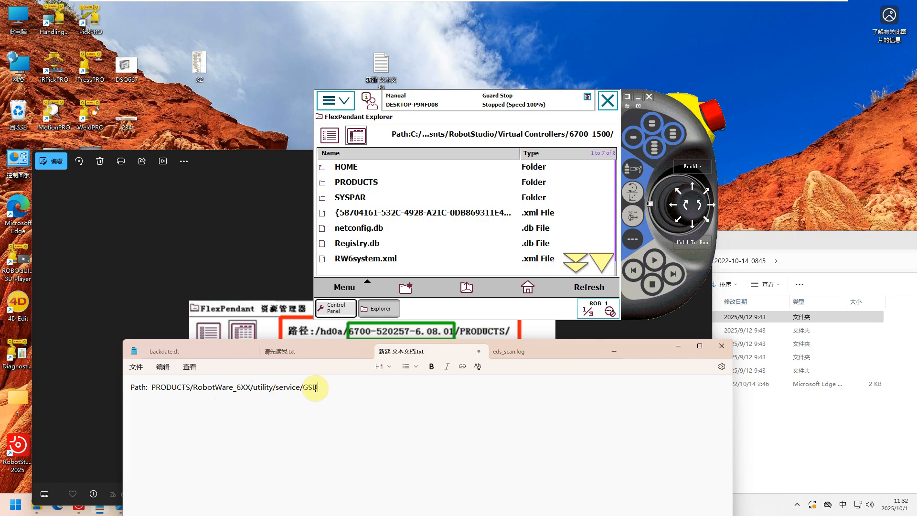
pyautogui.press('BackSpace')
pyautogui.press('BackSpace')
pyautogui.press('BackSpace')
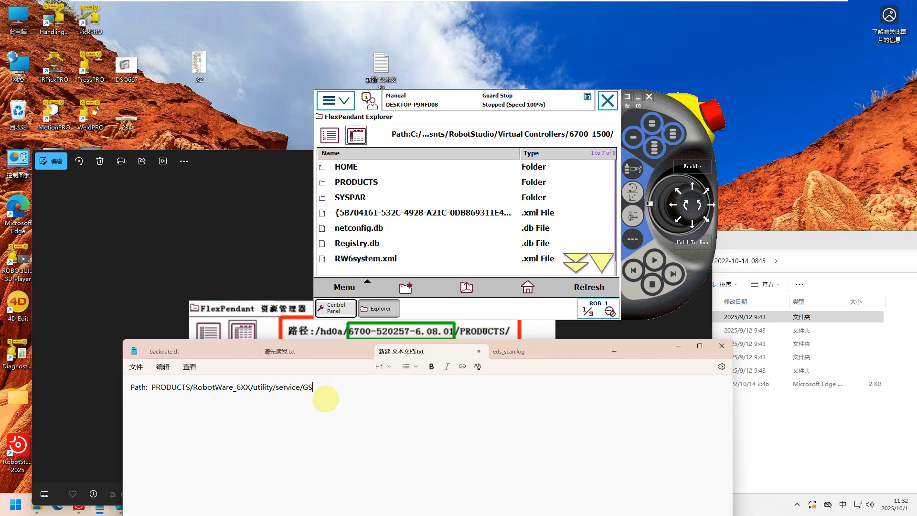
pyautogui.write('ESD')
pyautogui.moveTo(316, 387); pyautogui.dragTo(122, 389)
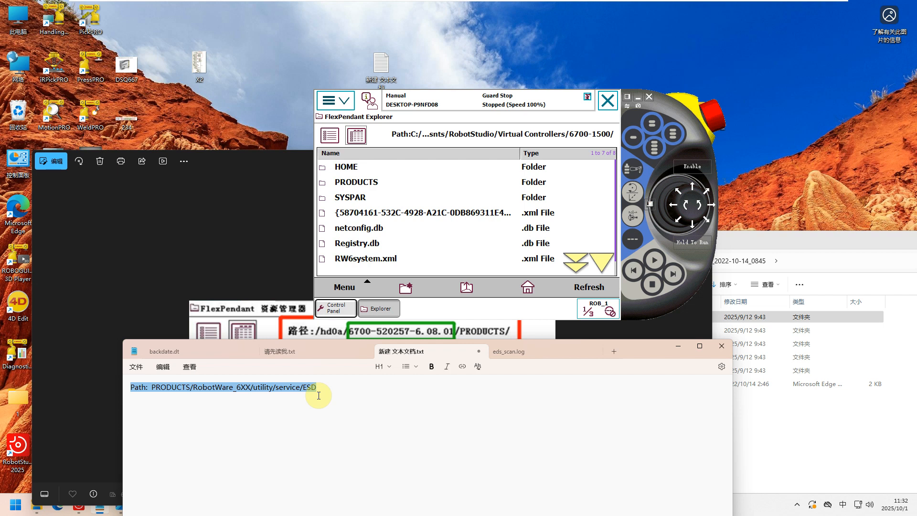
# Close the text note and the 234.PNG image, and return to the RobotStudio window.
pyautogui.click(342, 108)
pyautogui.click(491, 198)
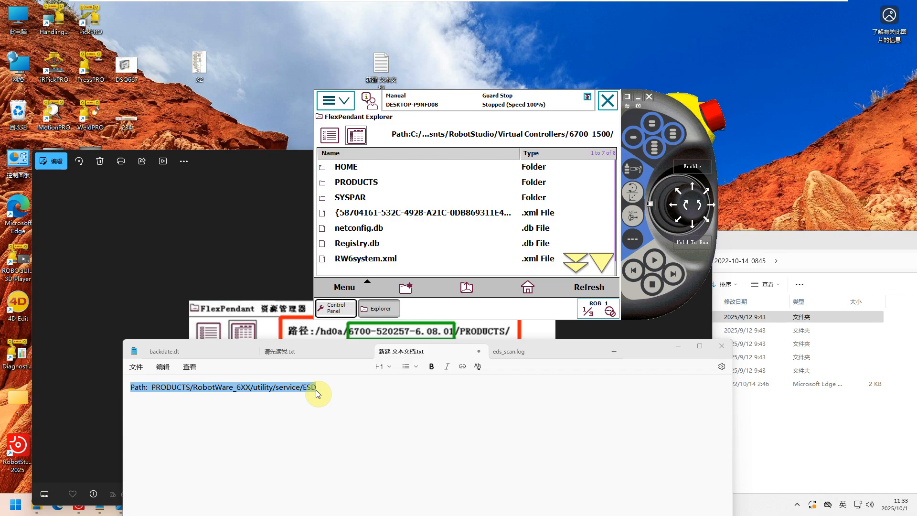
pyautogui.click(722, 353)
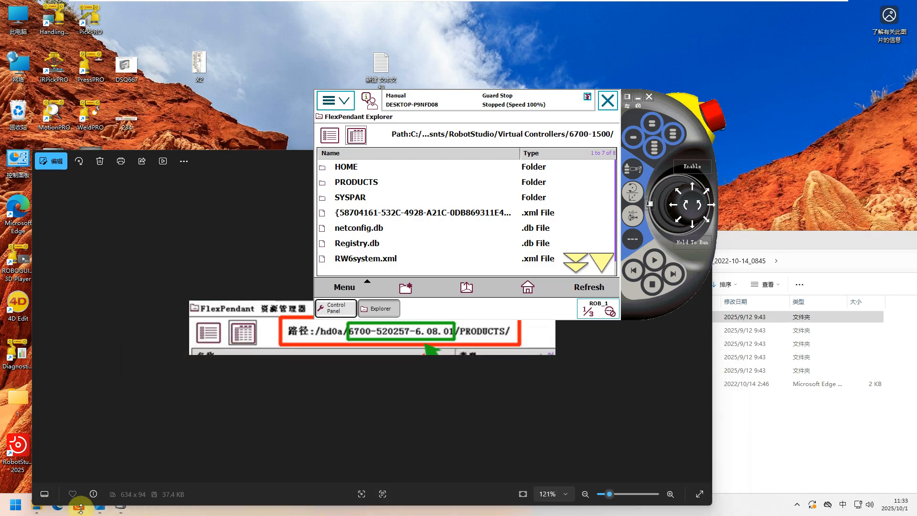
pyautogui.click(80, 506)
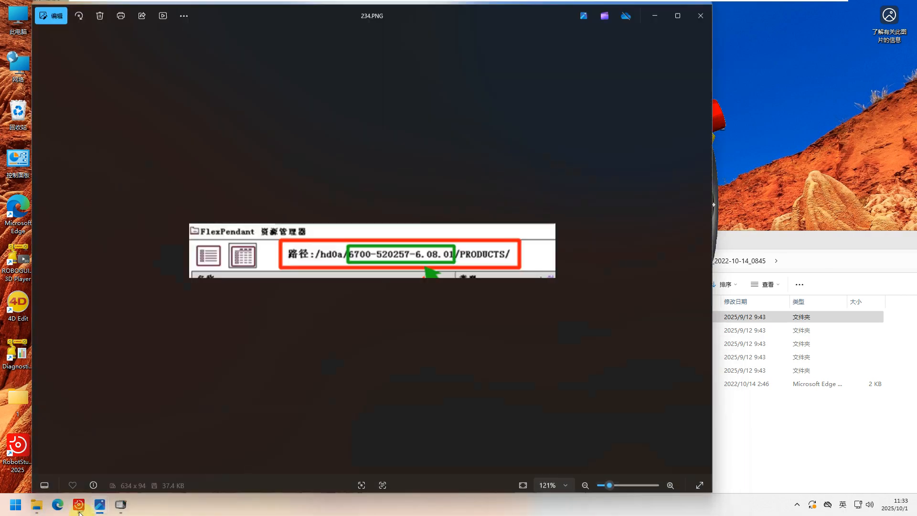
pyautogui.click(698, 12)
pyautogui.click(119, 506)
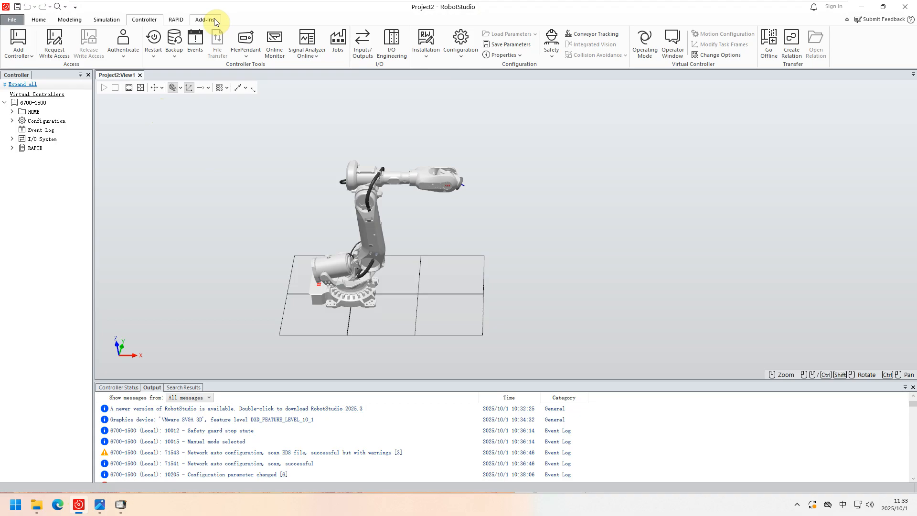
# Open the package folder of the installed RobotWare 6.12.04 from the RobotStudio add-ins.
pyautogui.click(214, 20)
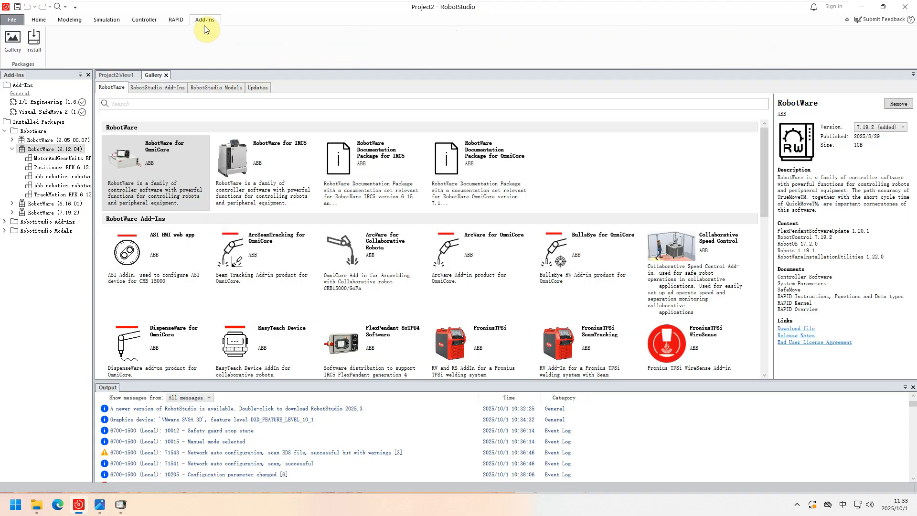
pyautogui.moveTo(93, 131); pyautogui.dragTo(135, 123)
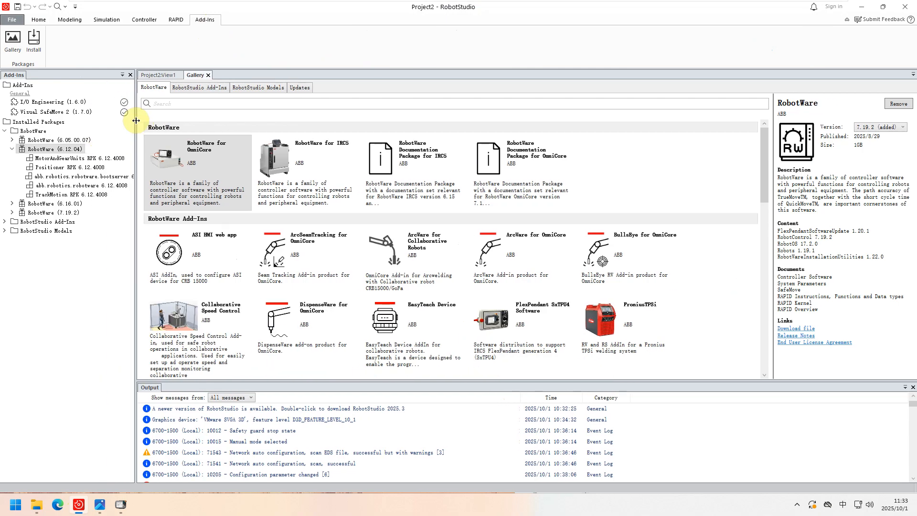
pyautogui.rightClick(38, 150)
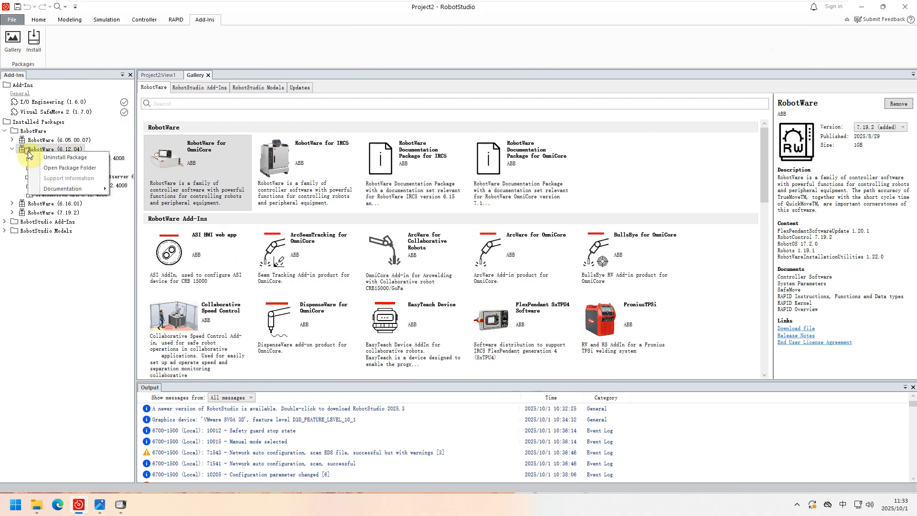
pyautogui.click(50, 170)
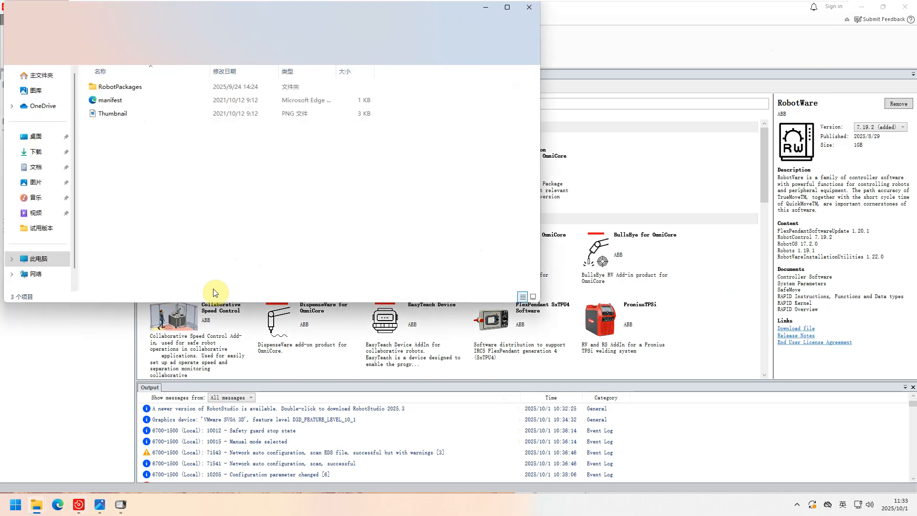
# Browse from RobotPackages through RobotWare_RPK_6.12.4008 and utility to the service folder.
pyautogui.doubleClick(112, 89)
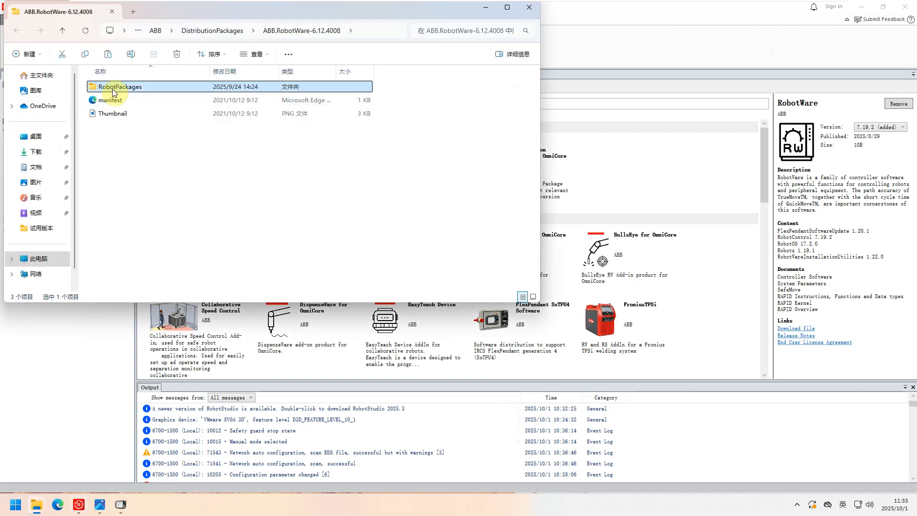
pyautogui.doubleClick(110, 118)
pyautogui.doubleClick(113, 113)
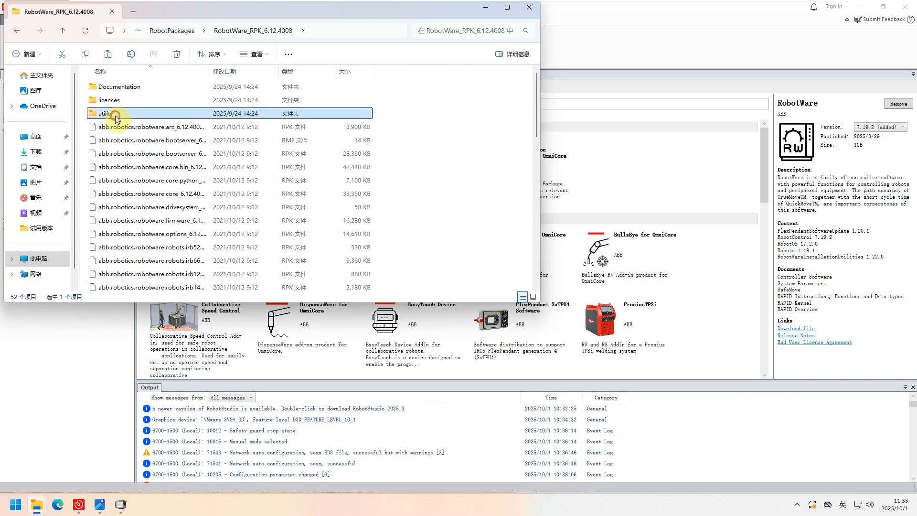
pyautogui.doubleClick(115, 233)
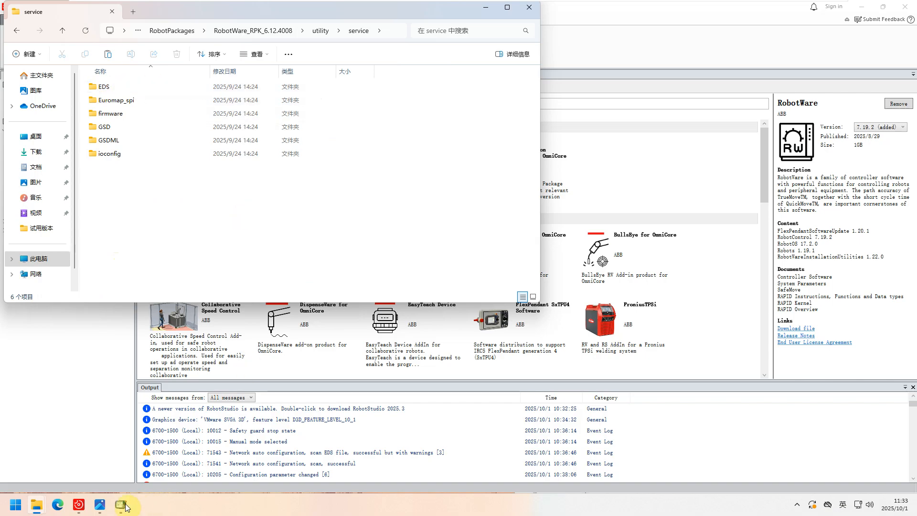
# Minimize RobotStudio, reopen the desktop text note with the path and place it alongside the service folder for comparison.
pyautogui.click(101, 506)
pyautogui.click(102, 505)
pyautogui.click(861, 7)
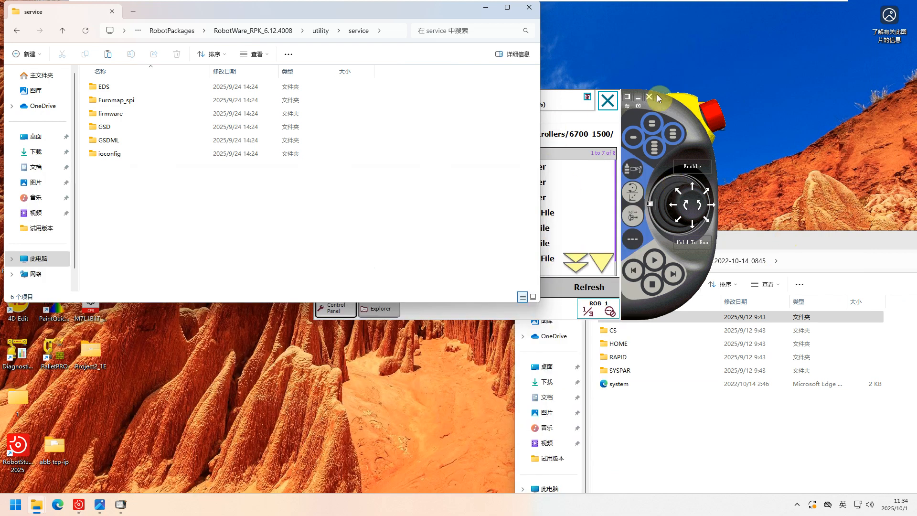
pyautogui.moveTo(398, 22); pyautogui.dragTo(450, 132)
pyautogui.doubleClick(382, 66)
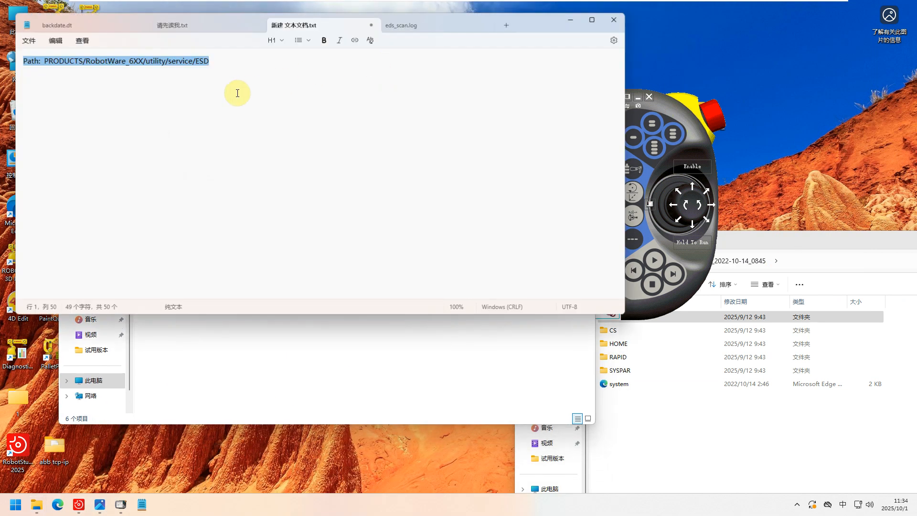
pyautogui.click(217, 71)
pyautogui.moveTo(531, 24); pyautogui.dragTo(720, 228)
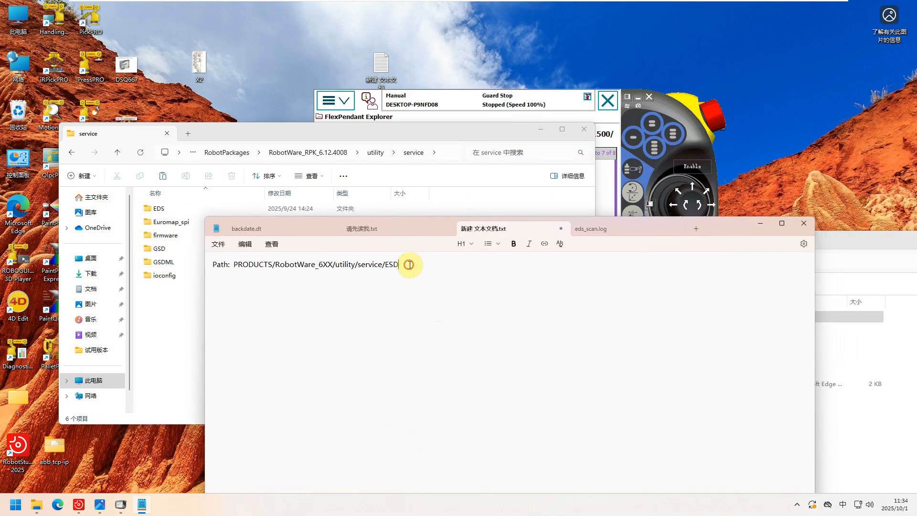
# Correct the end of the path in the text note to EDS and move the note window aside.
pyautogui.press('BackSpace')
pyautogui.press('BackSpace')
pyautogui.write('DS')
pyautogui.moveTo(723, 233); pyautogui.dragTo(629, 221)
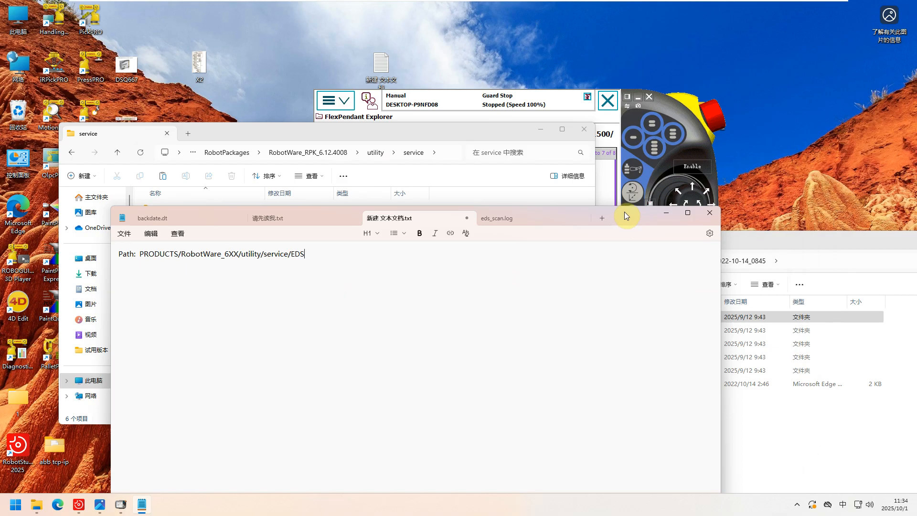
# Bring the virtual FlexPendant to the front, open its Control Panel at the I/O System configuration, and reposition it beside the note's path.
pyautogui.click(664, 103)
pyautogui.moveTo(668, 108); pyautogui.dragTo(629, 151)
pyautogui.click(295, 143)
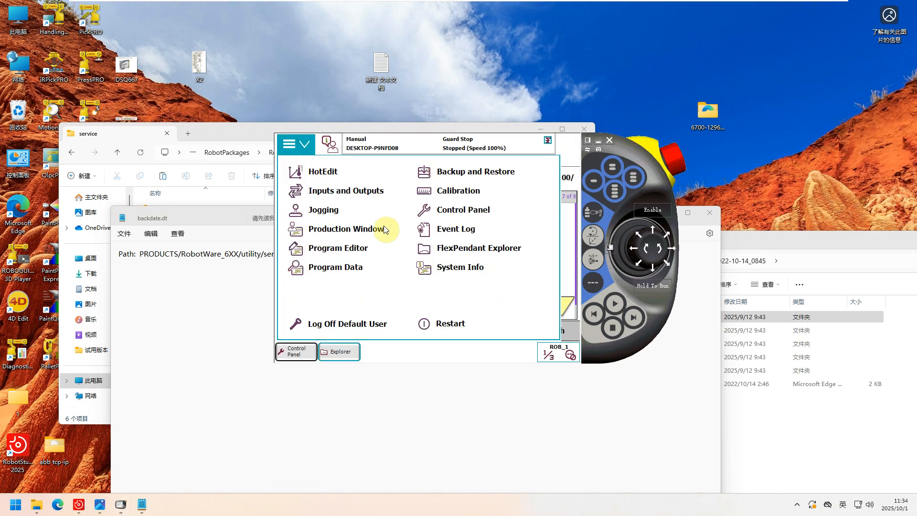
pyautogui.click(460, 210)
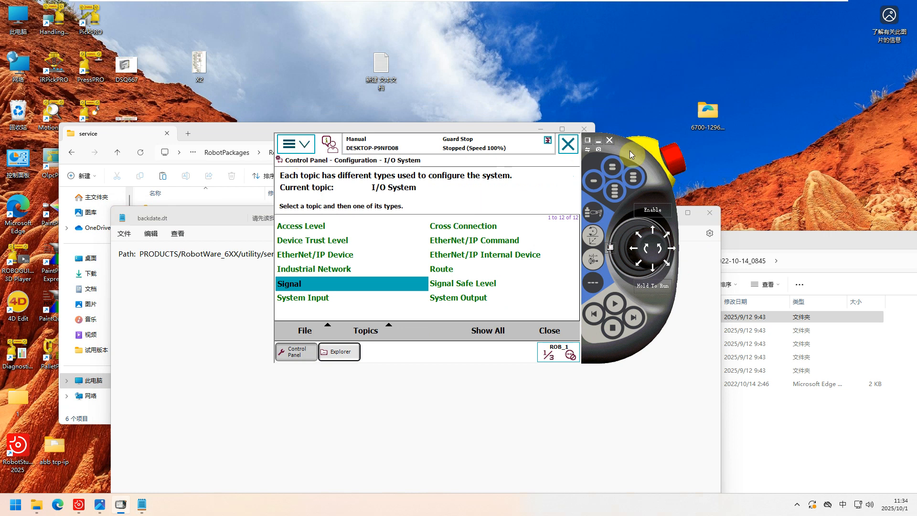
pyautogui.moveTo(629, 151); pyautogui.dragTo(718, 182)
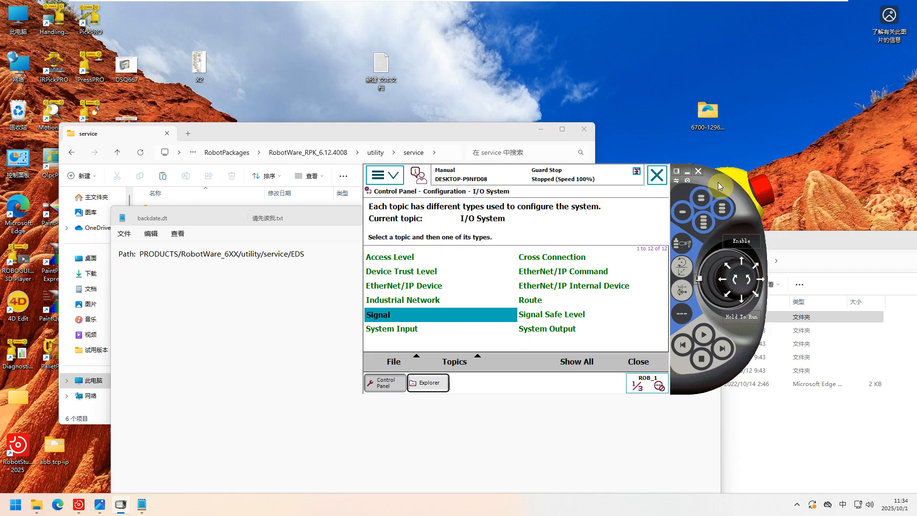
# Look up the EIP entry under IP Setting in the Communication configuration and return to the type list.
pyautogui.click(386, 174)
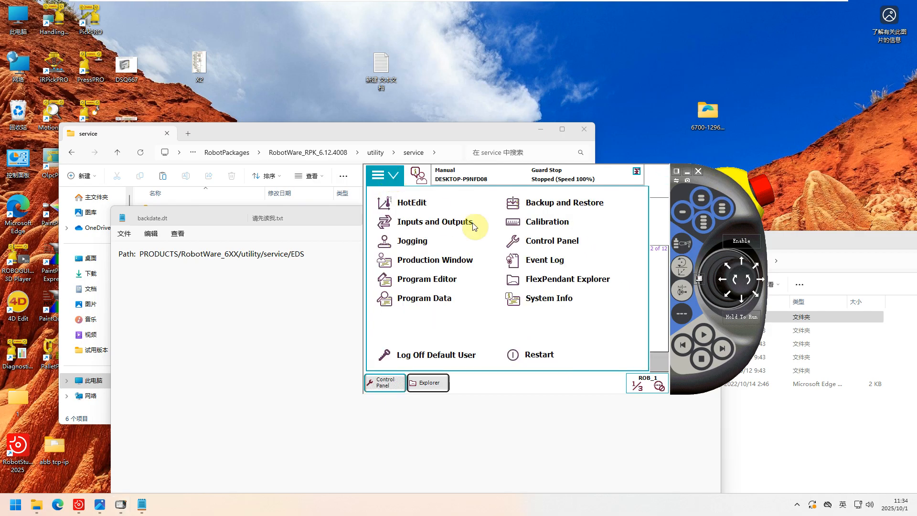
pyautogui.click(550, 241)
pyautogui.click(471, 359)
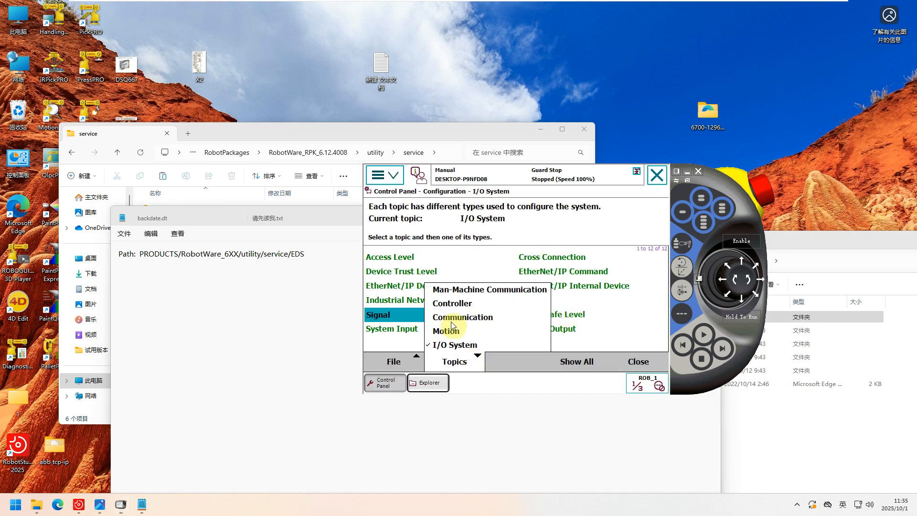
pyautogui.click(465, 323)
pyautogui.click(547, 288)
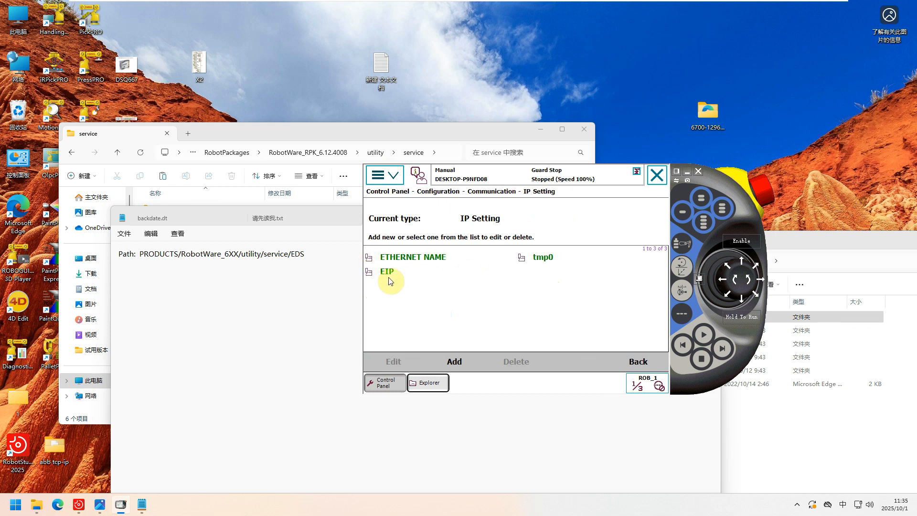
pyautogui.click(388, 277)
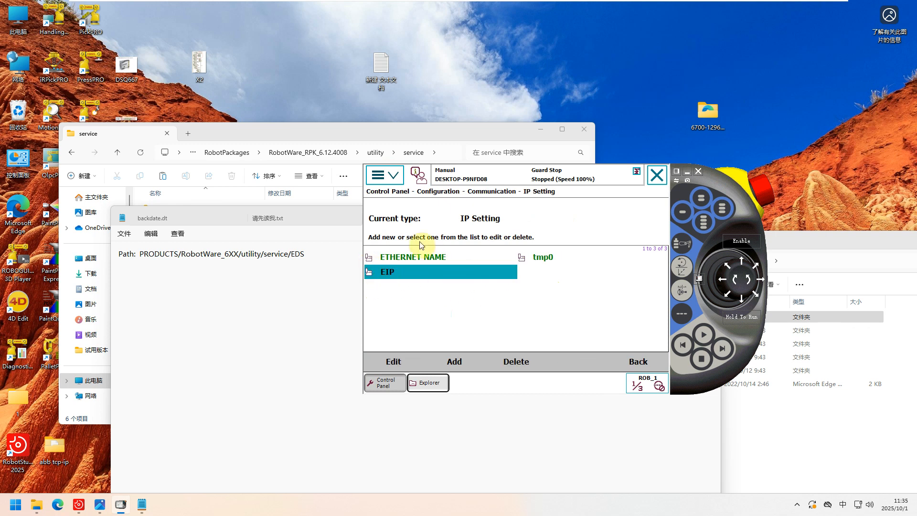
pyautogui.click(632, 360)
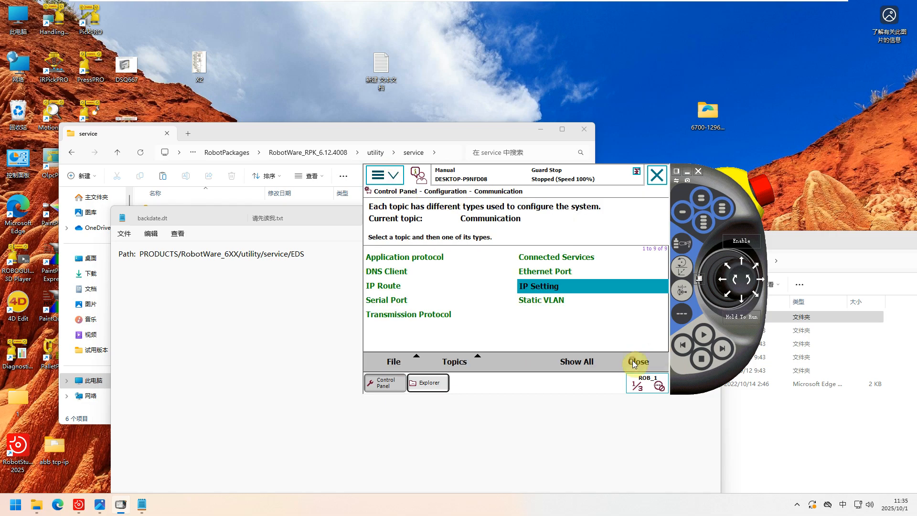
# Check the Connection parameter of the EtherNetIP industrial network in the I/O System configuration and return to the type list.
pyautogui.click(471, 362)
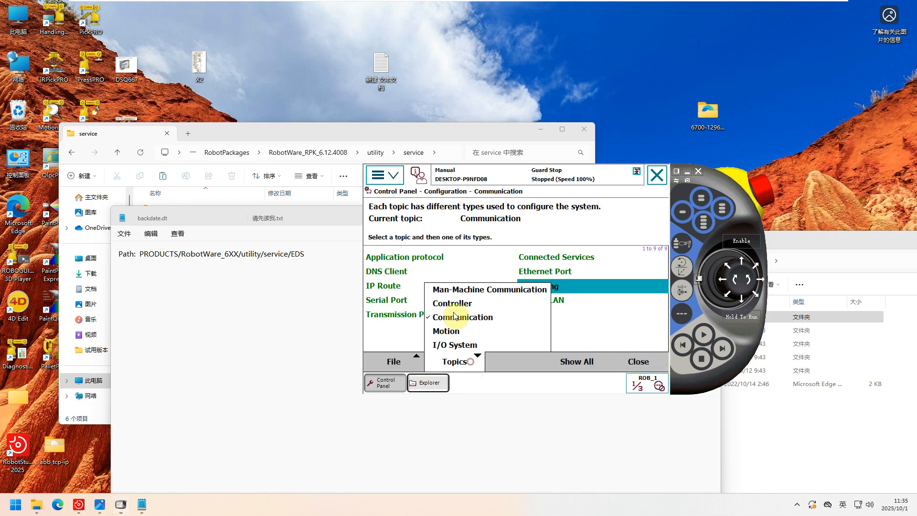
pyautogui.click(449, 344)
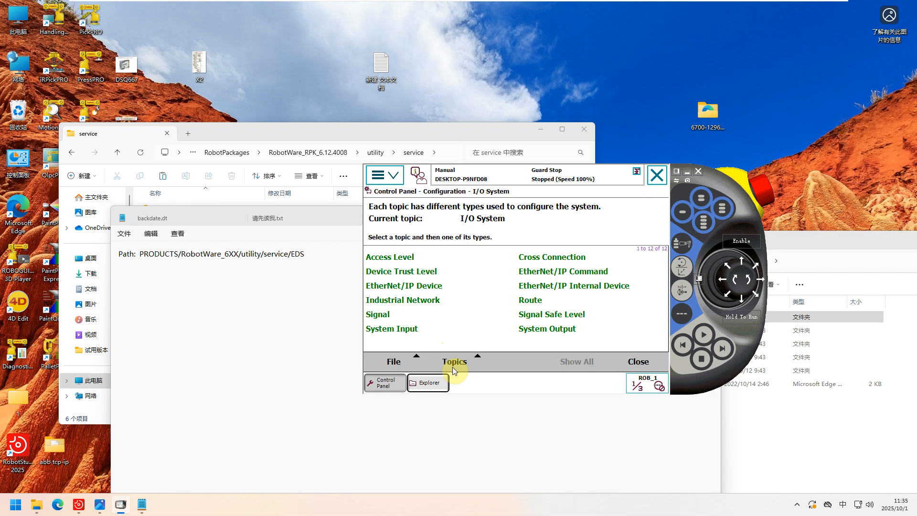
pyautogui.click(427, 301)
pyautogui.click(428, 301)
pyautogui.click(400, 272)
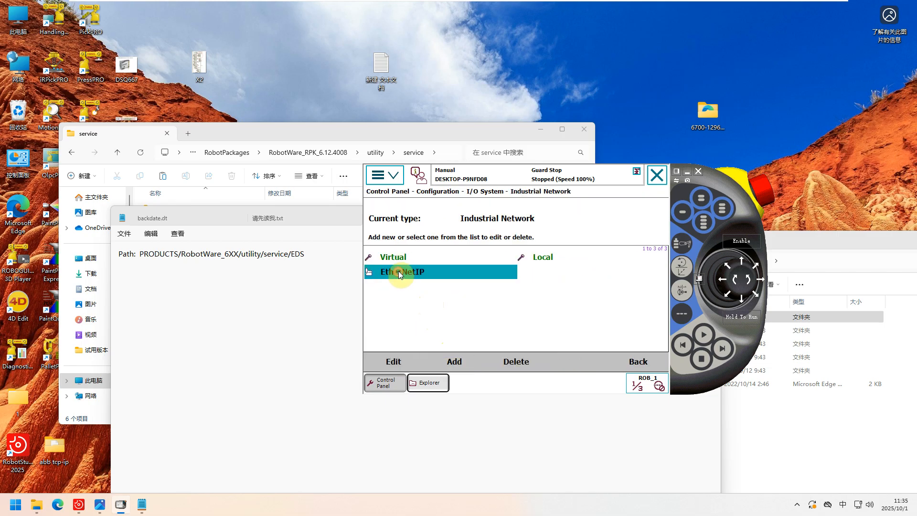
pyautogui.click(399, 277)
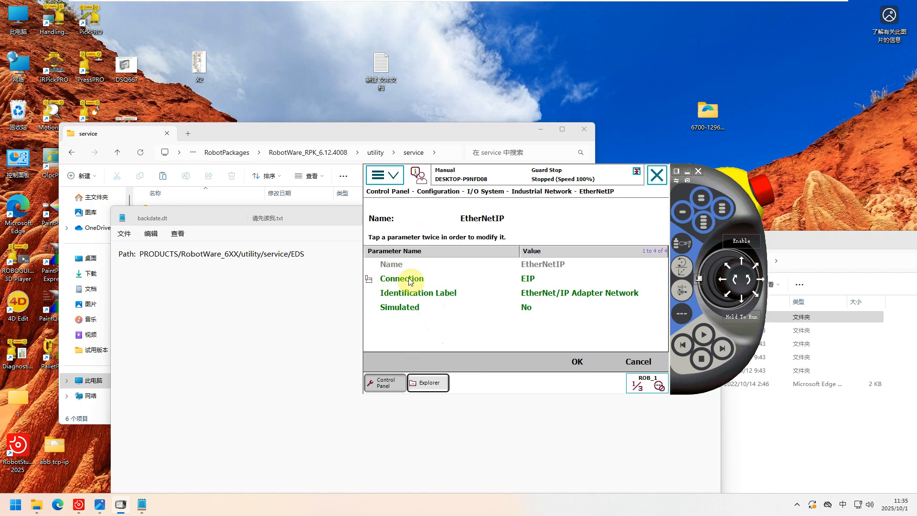
pyautogui.click(533, 280)
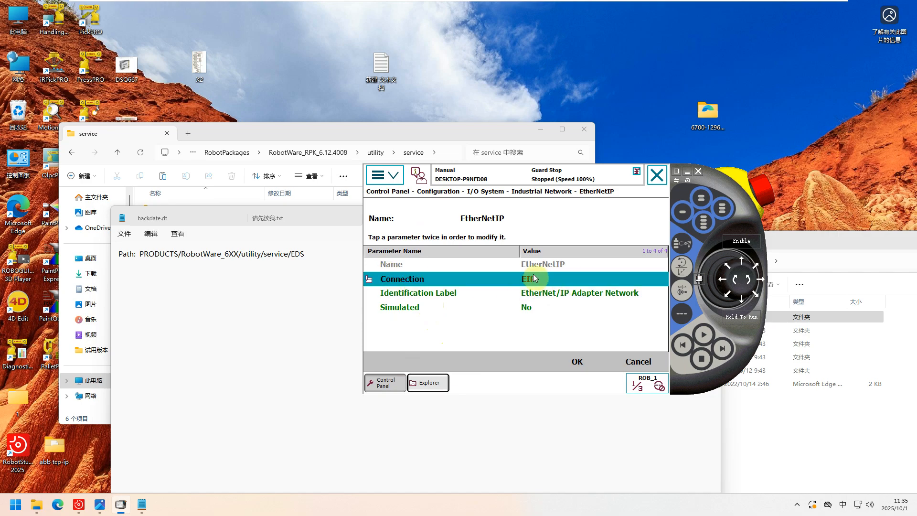
pyautogui.click(584, 363)
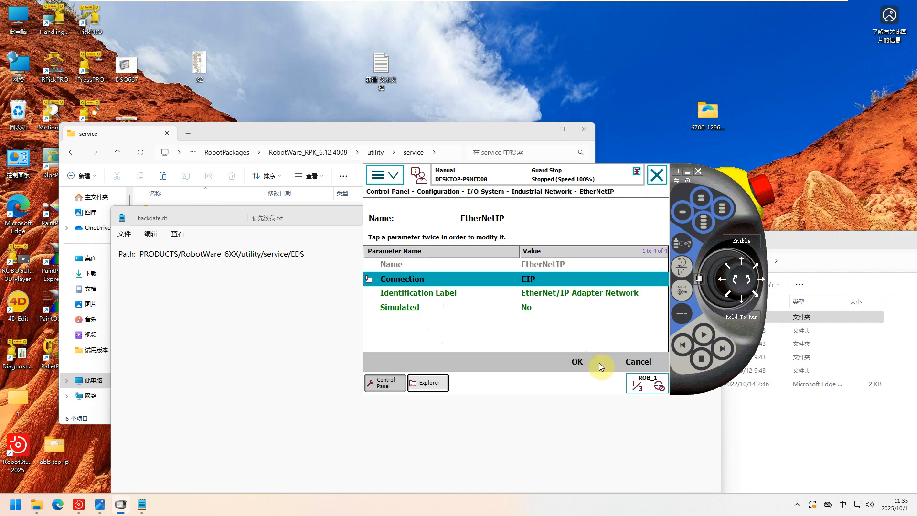
pyautogui.click(640, 363)
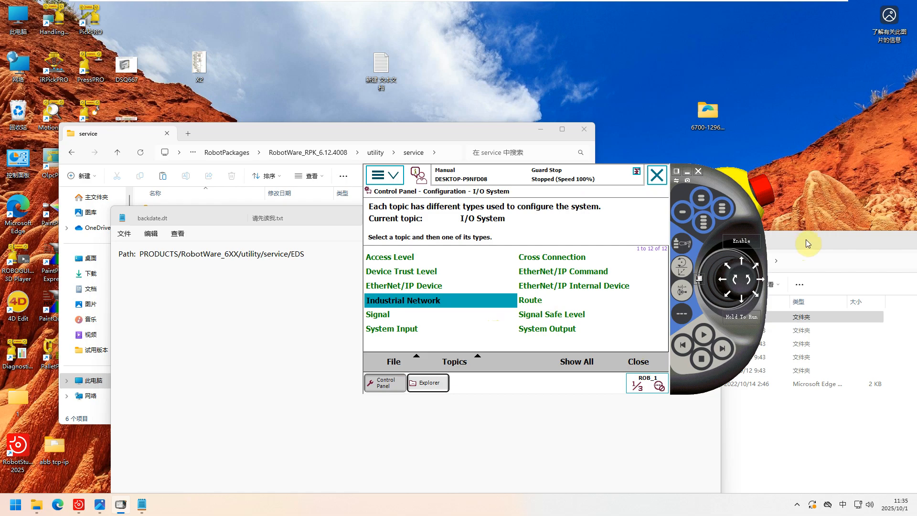
# Move the backup folder window clear of the FlexPendant, and switch from the configuration to Inputs and Outputs.
pyautogui.moveTo(806, 240); pyautogui.dragTo(721, 158)
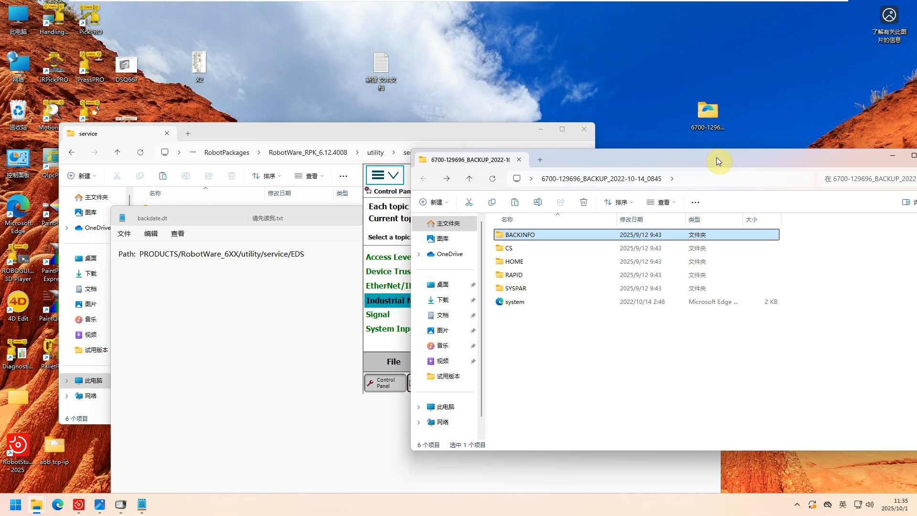
pyautogui.moveTo(717, 157); pyautogui.dragTo(719, 307)
pyautogui.click(389, 176)
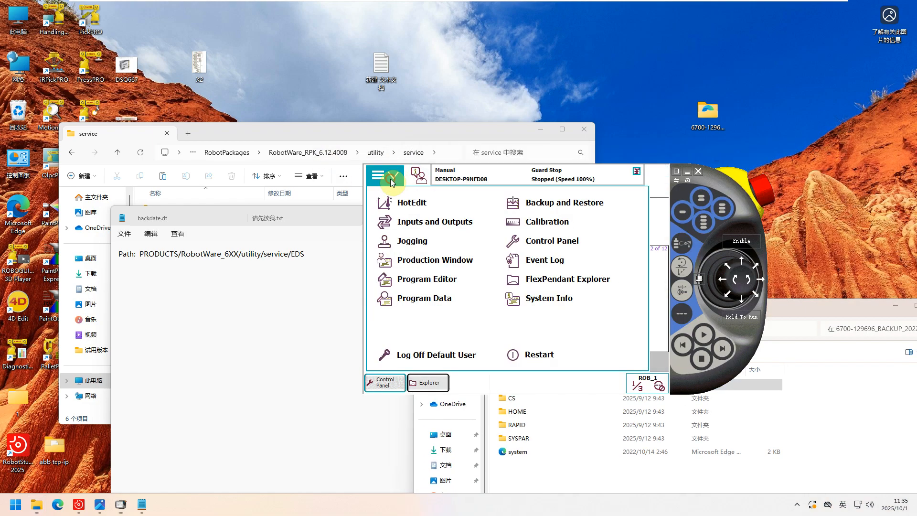
pyautogui.click(542, 247)
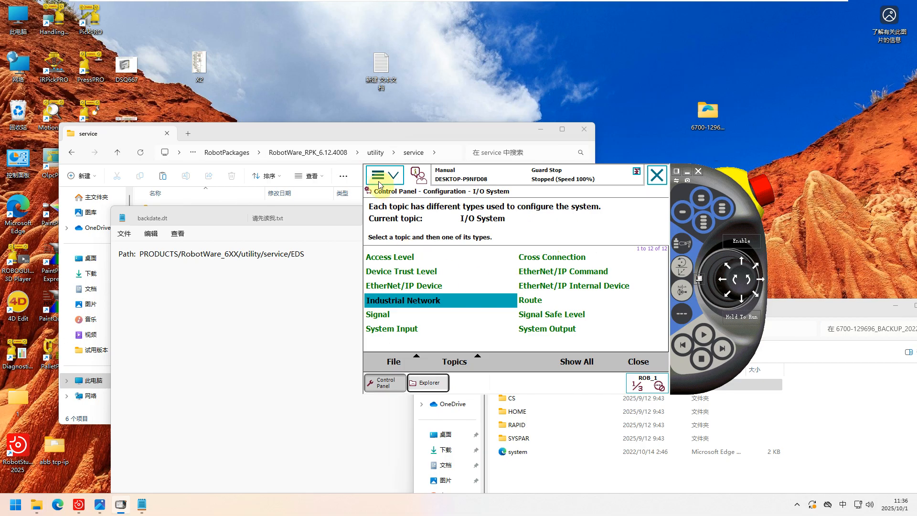
pyautogui.click(638, 362)
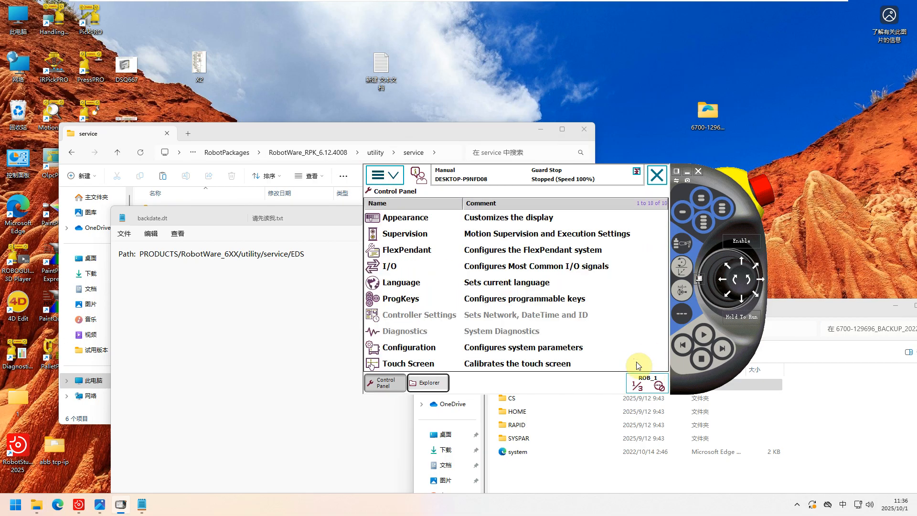
pyautogui.click(382, 179)
pyautogui.click(448, 222)
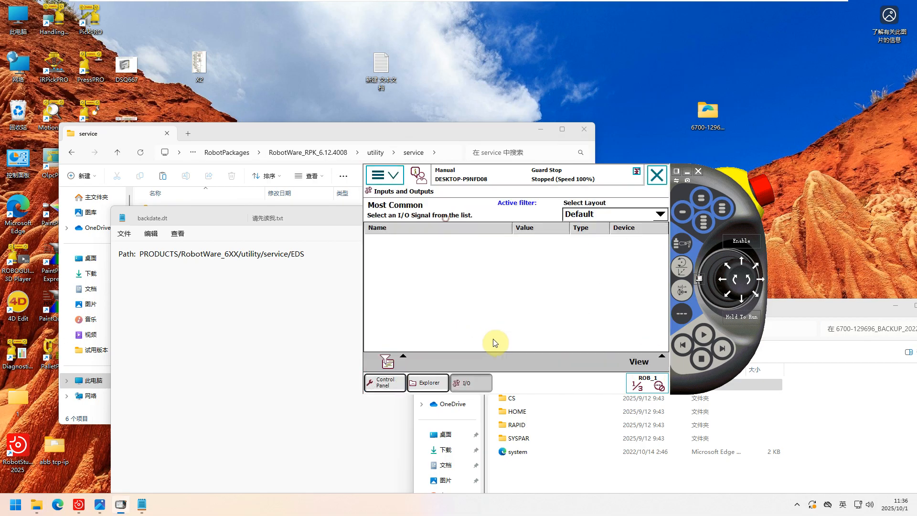
# Browse to the EDS folder inside HOME in FlexPendant Explorer and shift the FlexPendant aside.
pyautogui.click(385, 175)
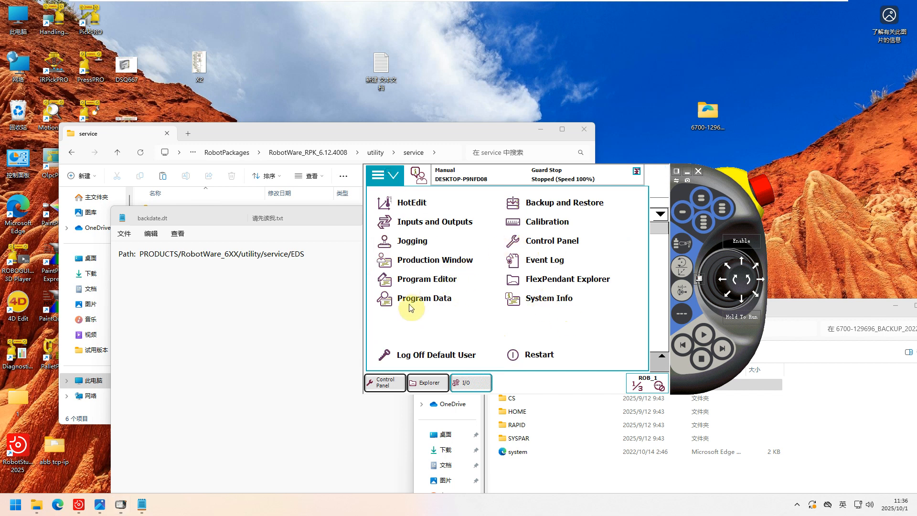
pyautogui.click(550, 278)
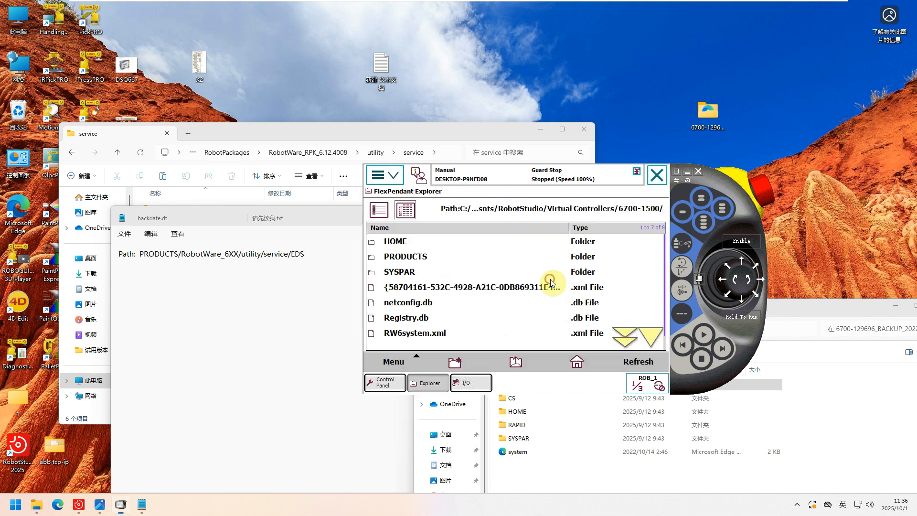
pyautogui.click(406, 244)
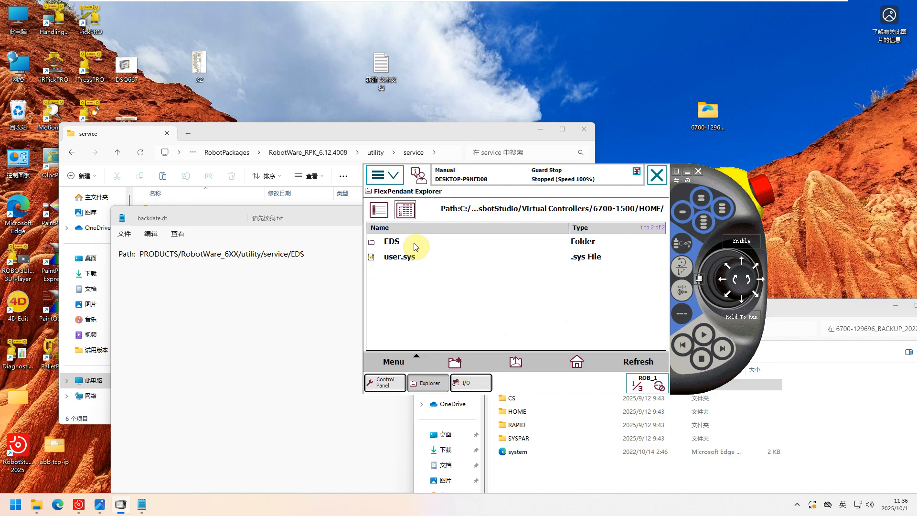
pyautogui.click(414, 244)
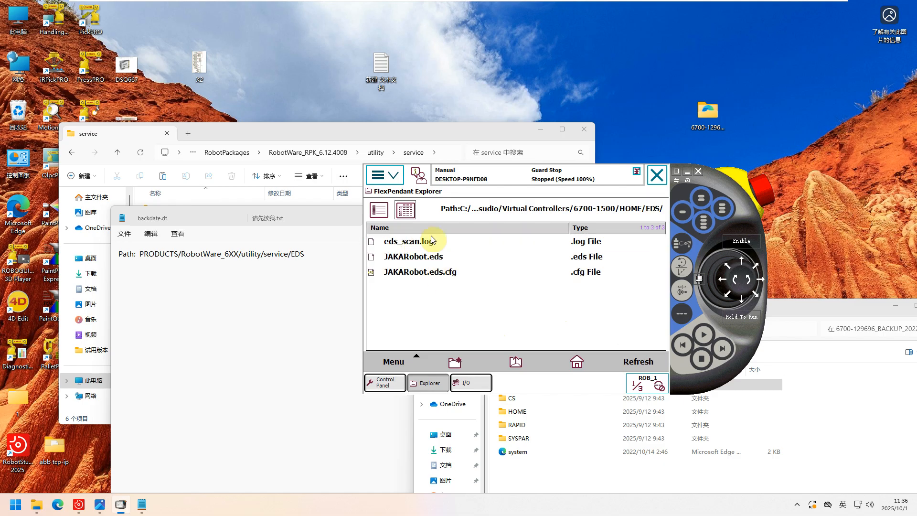
pyautogui.moveTo(725, 171); pyautogui.dragTo(755, 154)
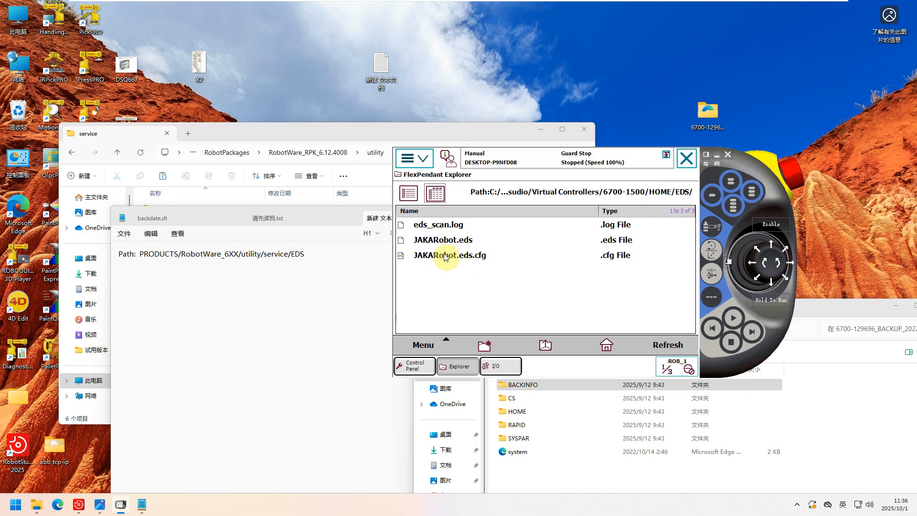
# Show the route to the EDS files again by reopening HOME/EDS in FlexPendant Explorer, and select JAKARobot.eds.
pyautogui.click(425, 163)
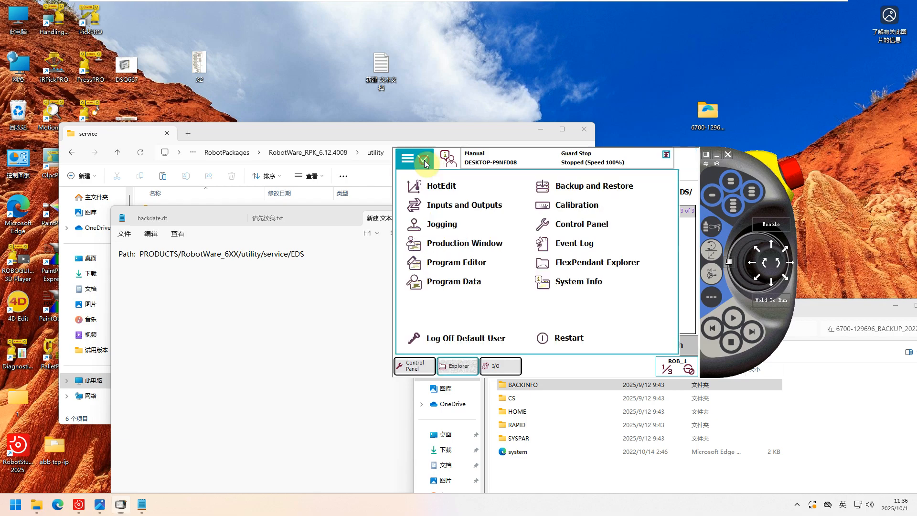
pyautogui.click(578, 264)
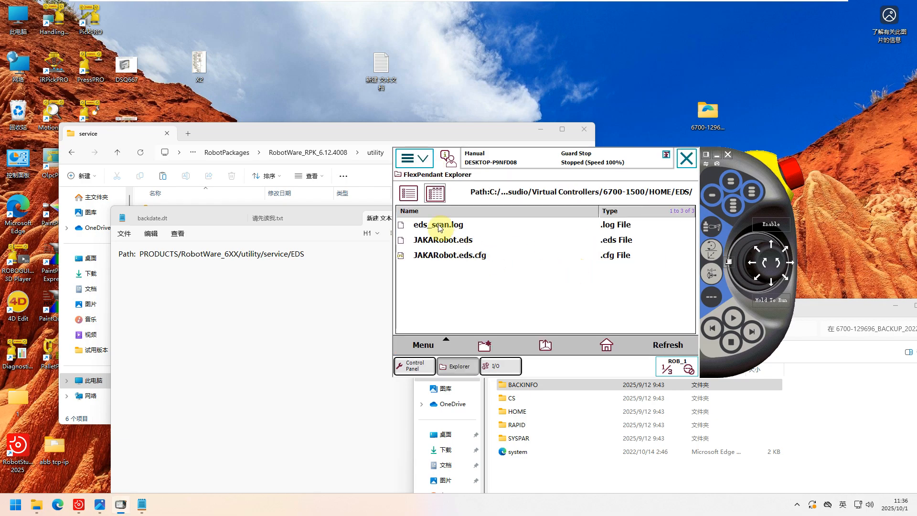
pyautogui.click(605, 350)
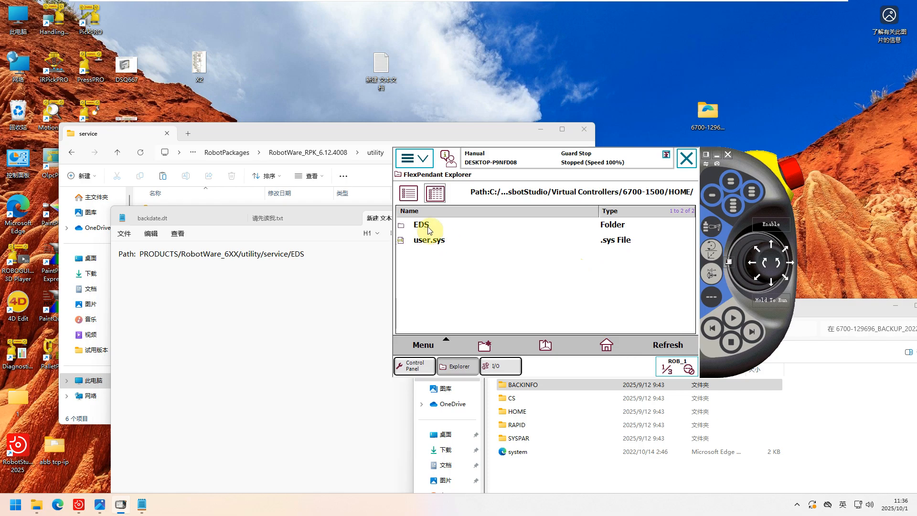
pyautogui.click(431, 230)
pyautogui.click(443, 240)
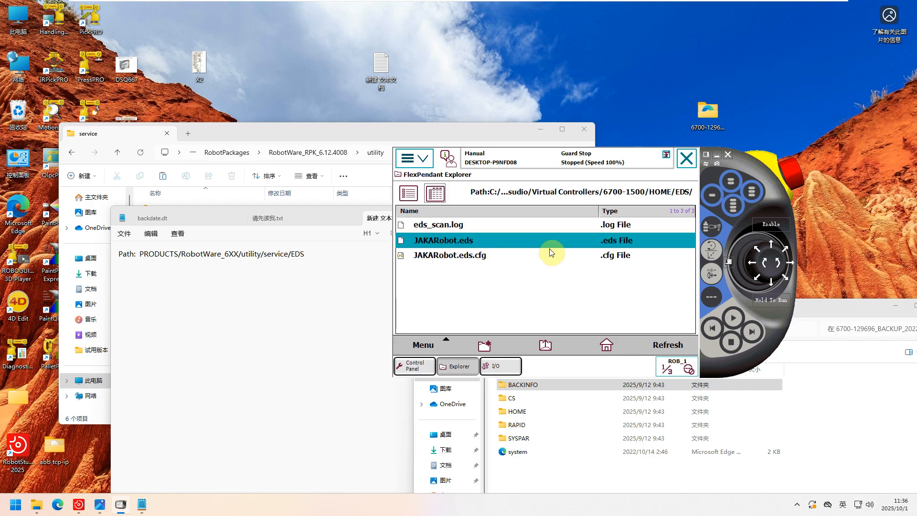
# List the Industrial Networks in Inputs and Outputs and select the EtherNetIP network.
pyautogui.click(414, 162)
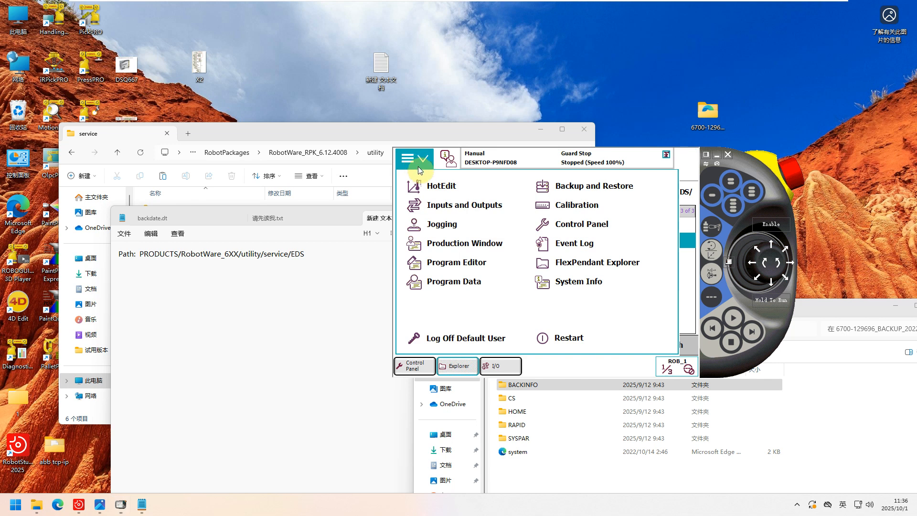
pyautogui.click(457, 207)
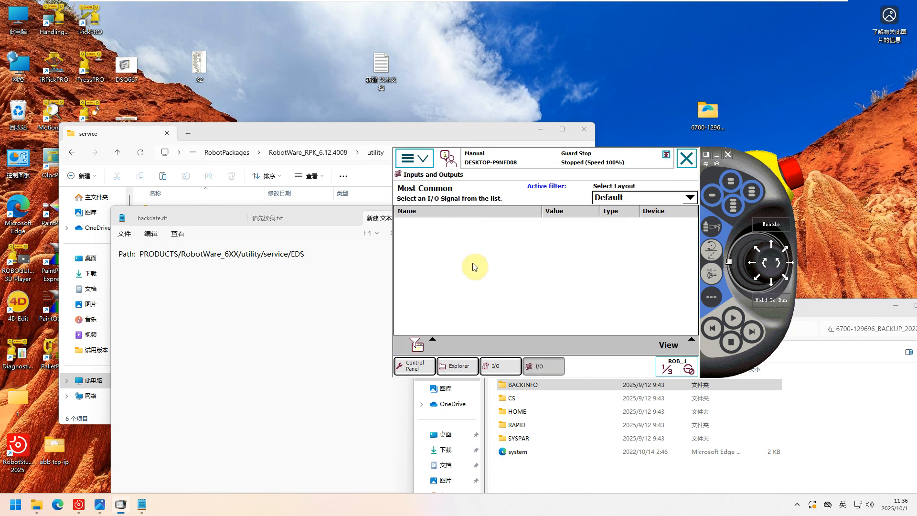
pyautogui.click(673, 345)
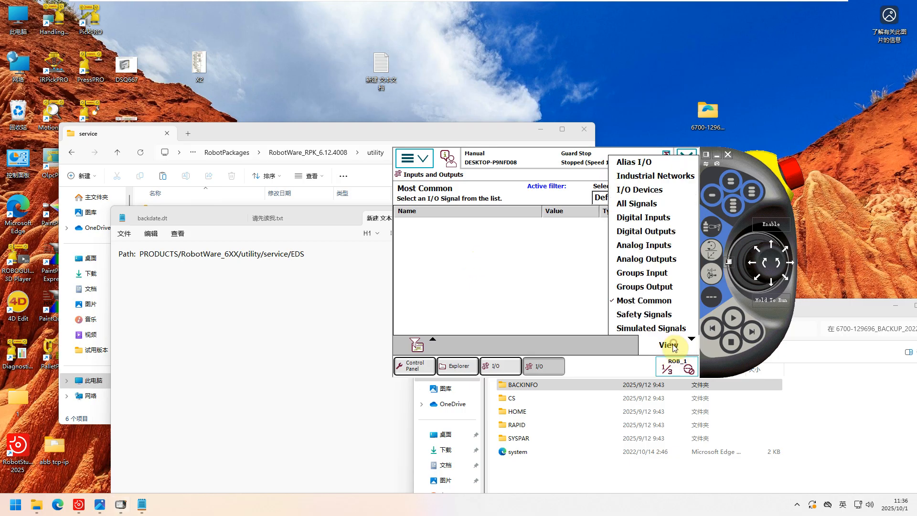
pyautogui.click(641, 177)
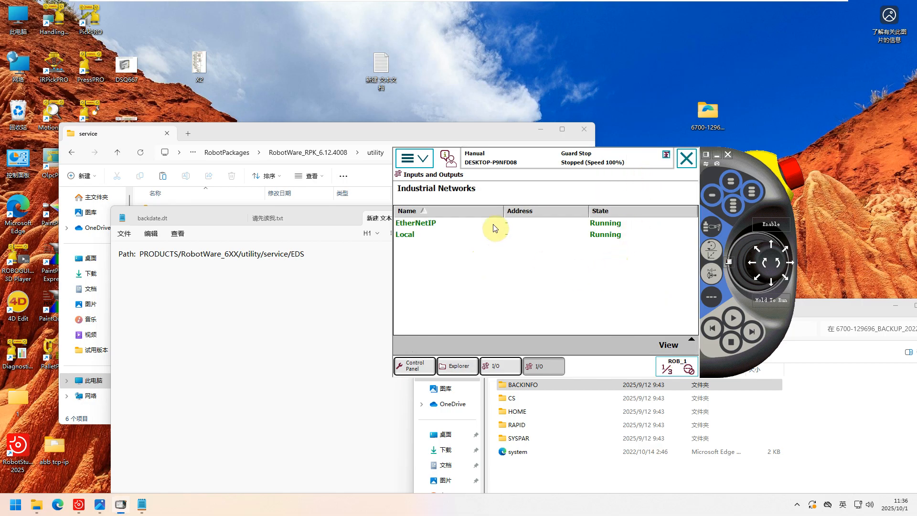
pyautogui.click(491, 224)
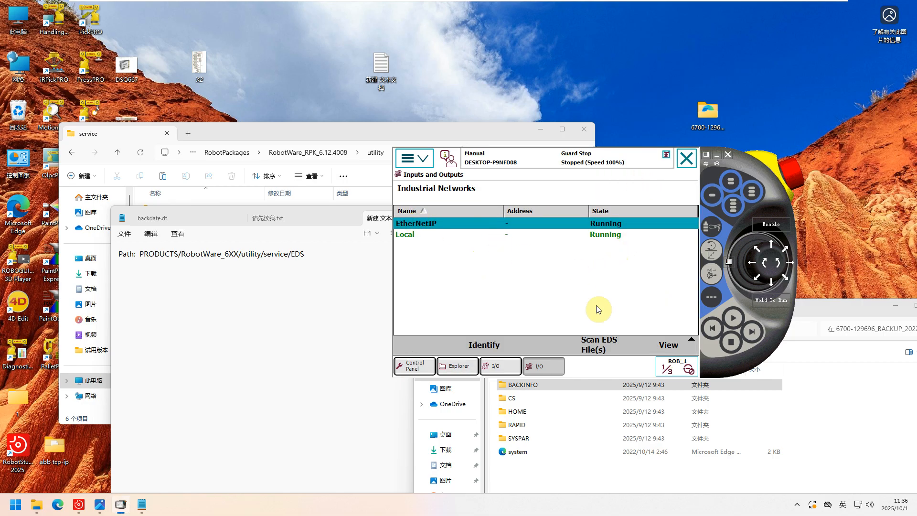
# Scan the EDS files for the selected EtherNetIP network and acknowledge the autoconfiguration result.
pyautogui.click(603, 346)
pyautogui.click(496, 318)
pyautogui.click(549, 316)
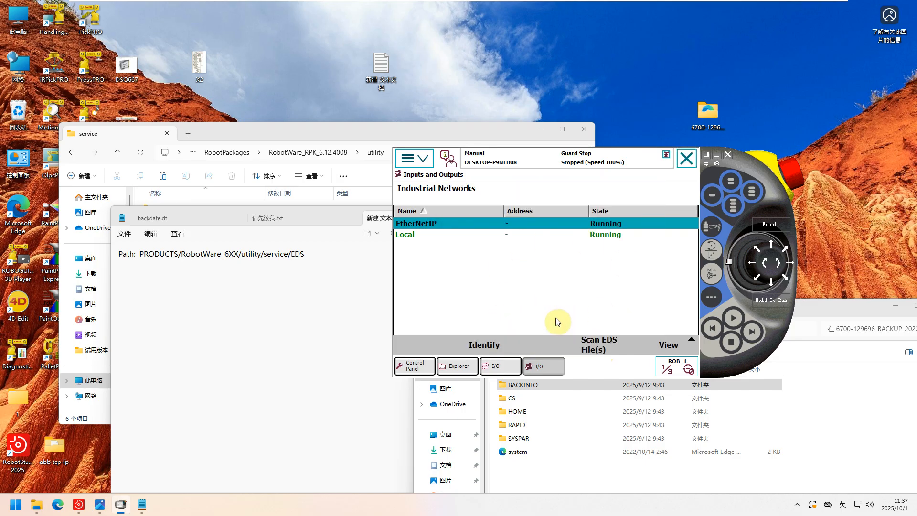
# Check the contents of the HOME/EDS folder in FlexPendant Explorer after the scan.
pyautogui.click(414, 158)
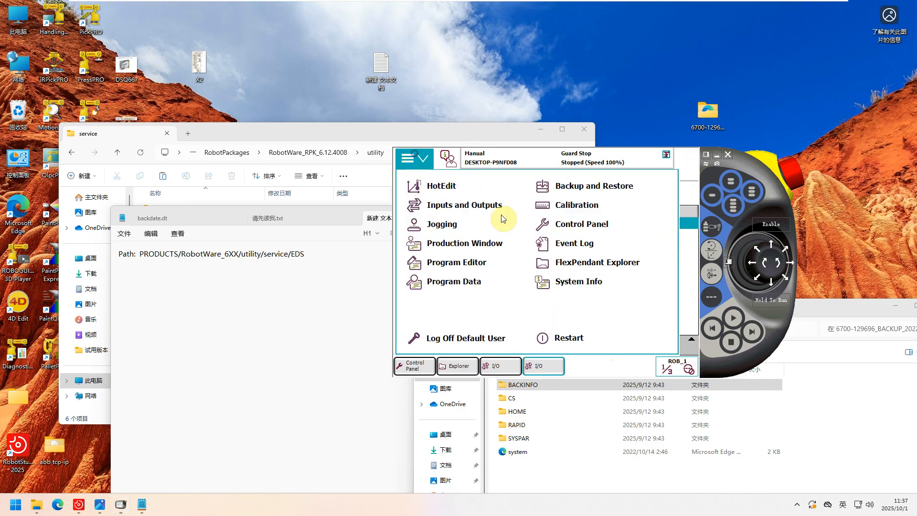
pyautogui.click(571, 265)
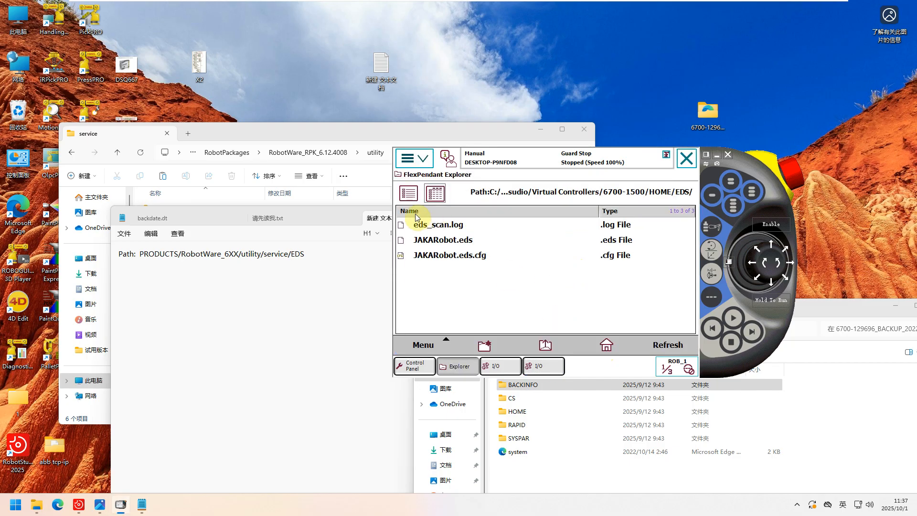
pyautogui.click(609, 344)
pyautogui.click(432, 224)
# Reopen Inputs and Outputs, select EtherNetIP among the Industrial Networks, and repeat the EDS file scan.
pyautogui.click(414, 157)
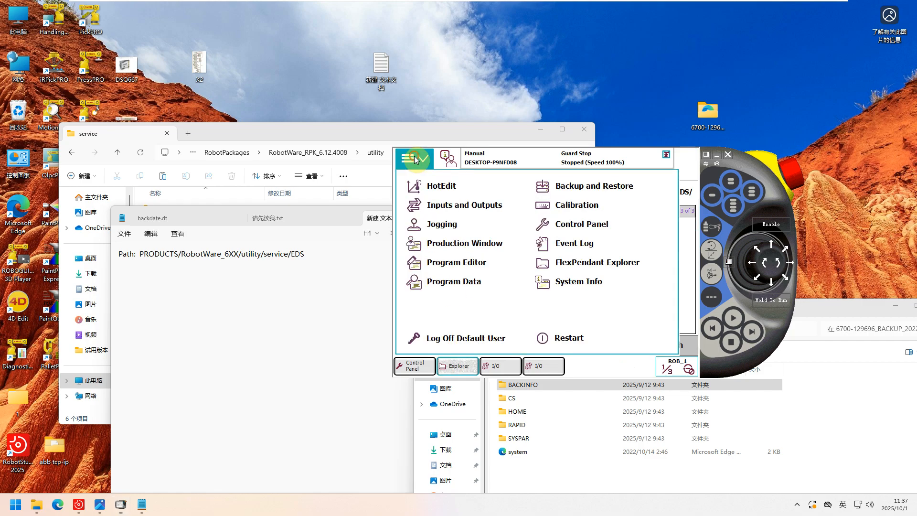
pyautogui.click(447, 209)
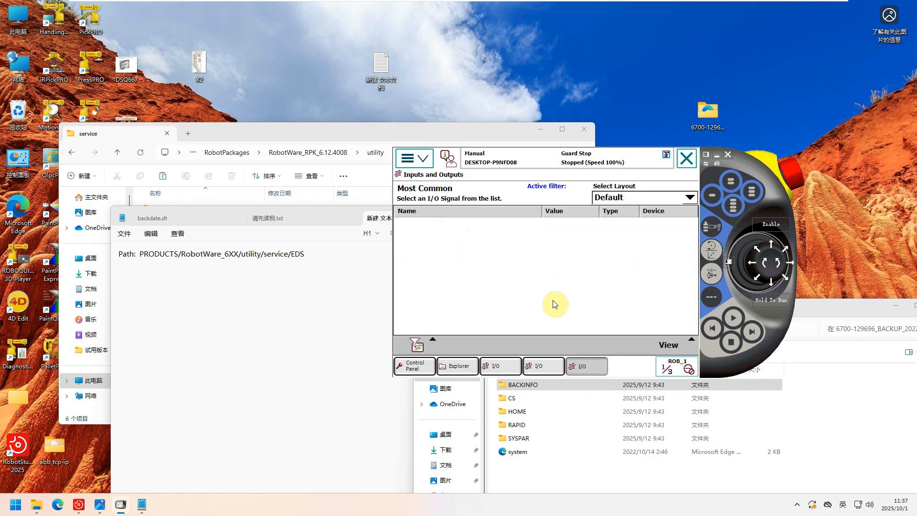
pyautogui.click(668, 347)
pyautogui.click(655, 177)
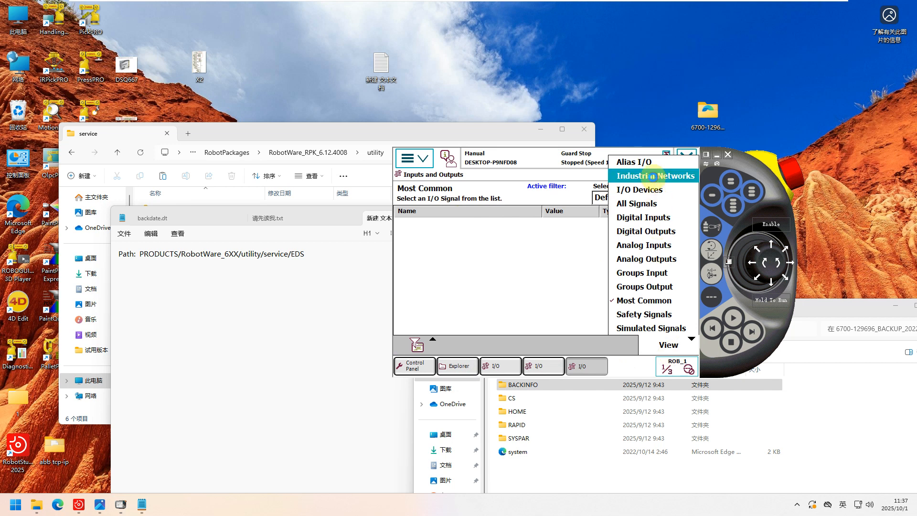
pyautogui.click(423, 227)
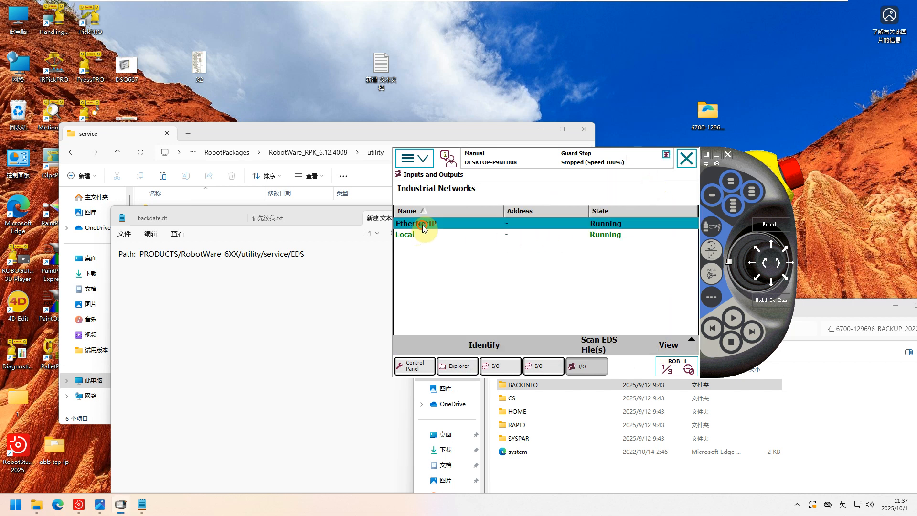
pyautogui.click(601, 351)
pyautogui.click(515, 317)
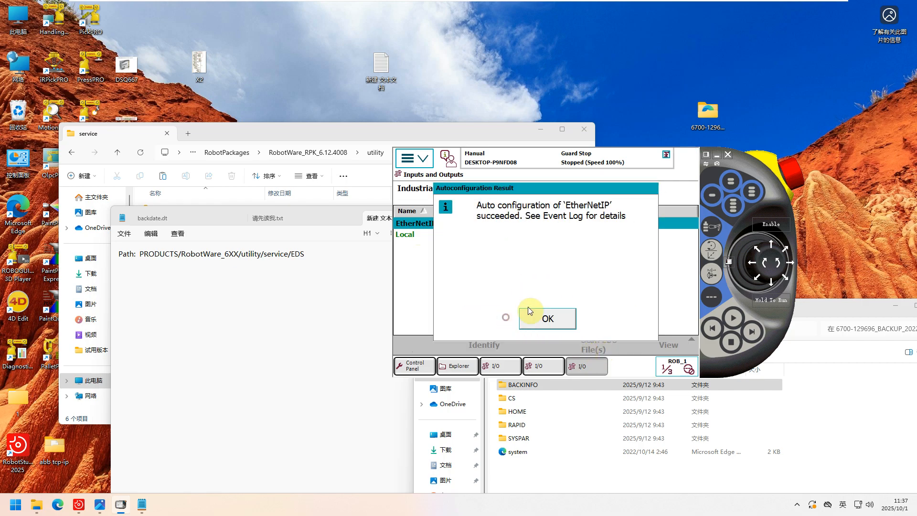
pyautogui.click(563, 318)
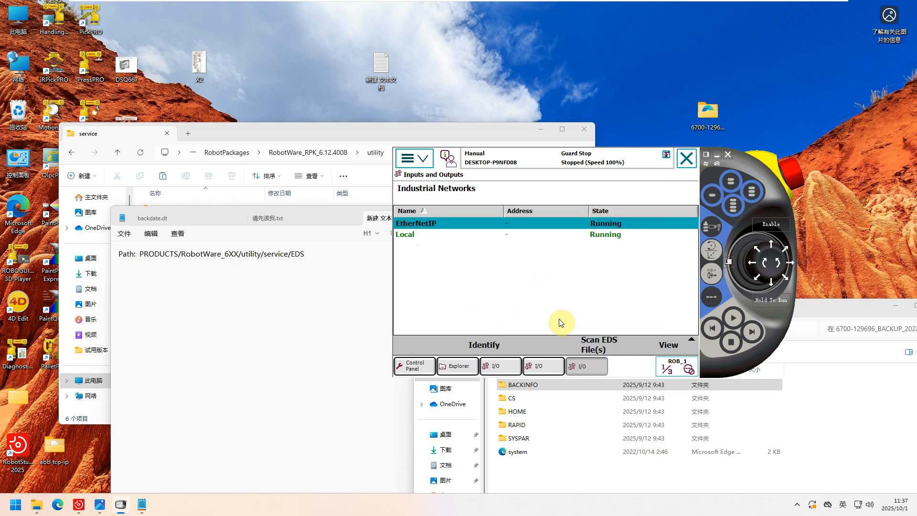
# Open the I/O System configuration for EtherNet/IP Device and start adding a new device.
pyautogui.click(410, 163)
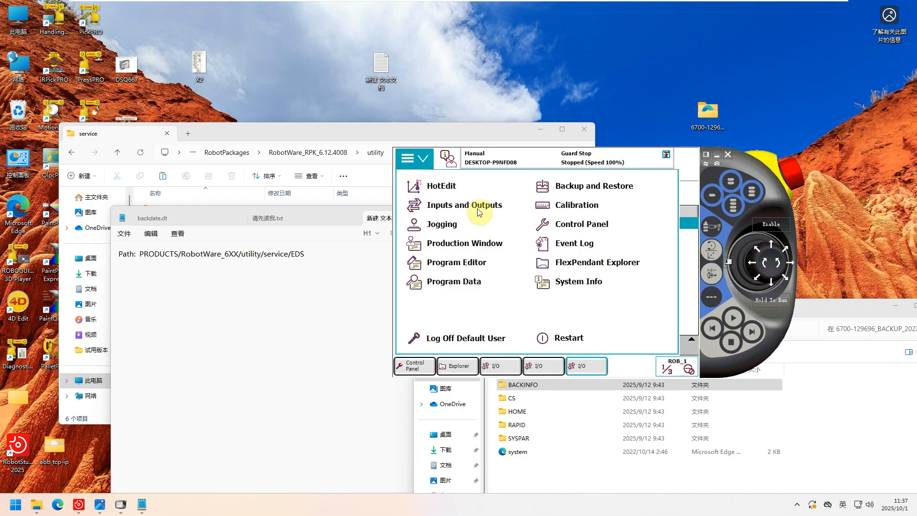
pyautogui.click(576, 228)
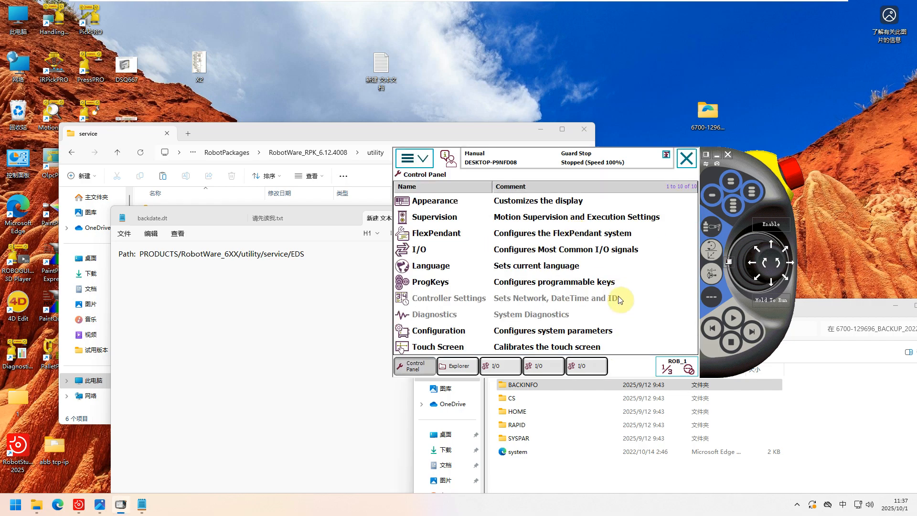
pyautogui.click(447, 329)
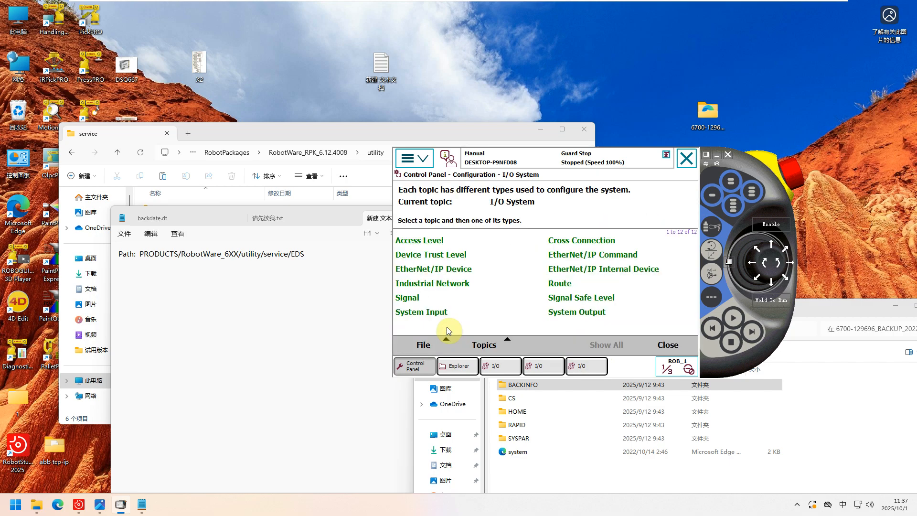
pyautogui.click(451, 271)
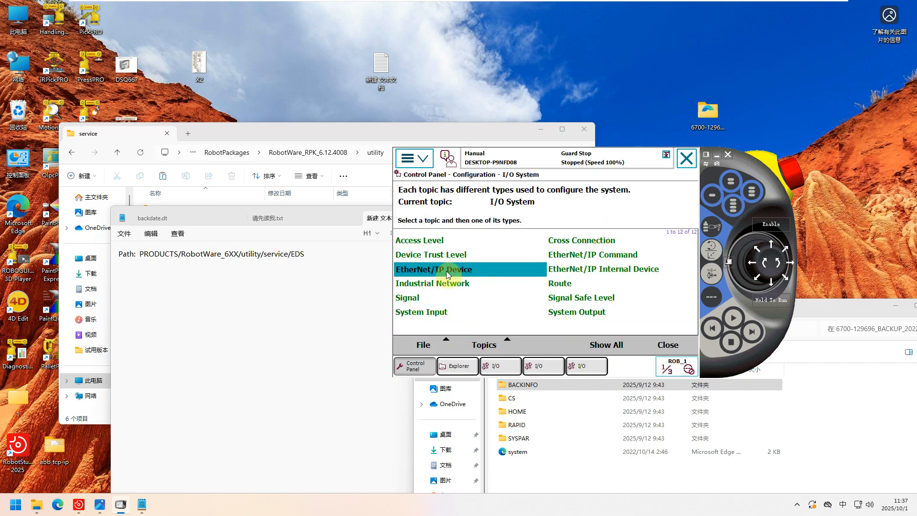
pyautogui.click(446, 270)
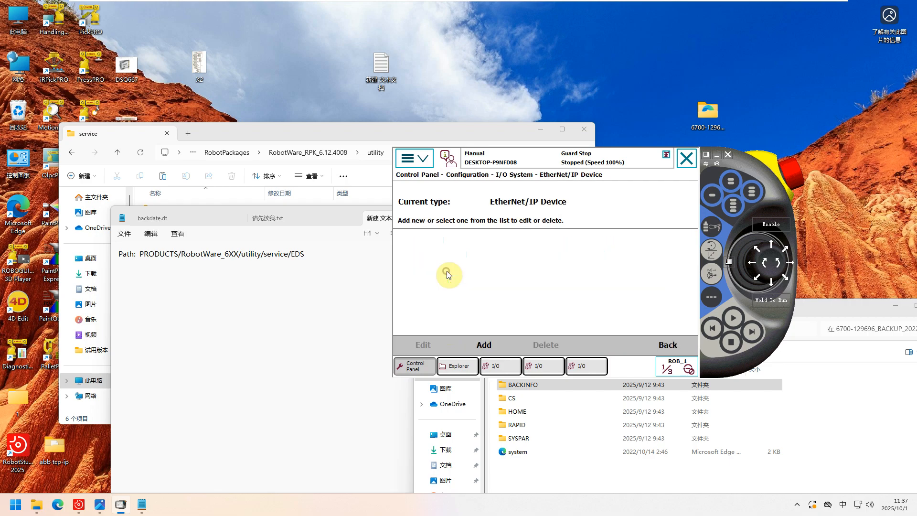
pyautogui.click(485, 344)
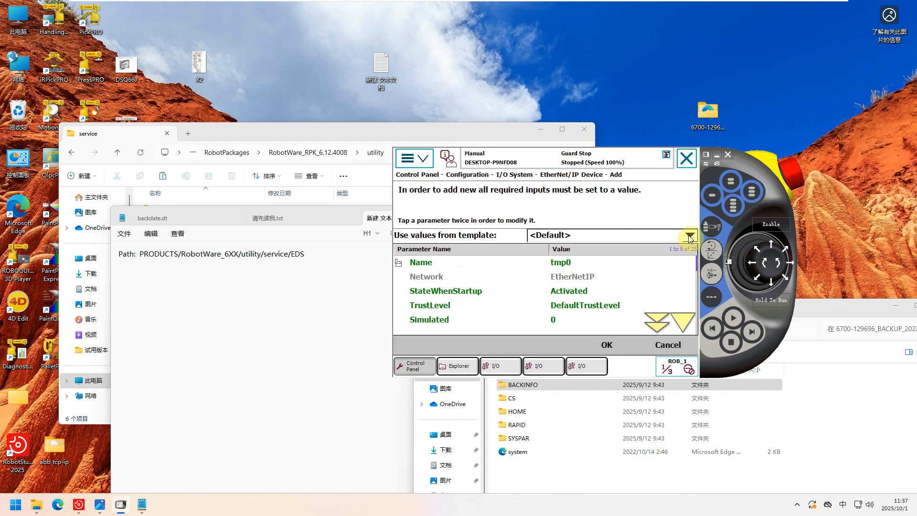
# Base the new device on the JAKA Robot Ethernet/IP Adapter - Exclusive Owner template.
pyautogui.click(690, 236)
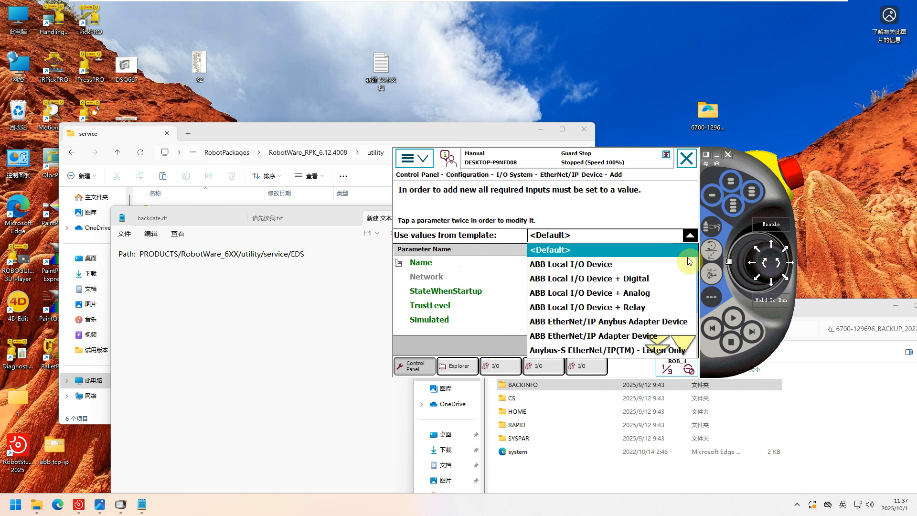
pyautogui.click(684, 343)
pyautogui.click(668, 350)
pyautogui.click(690, 237)
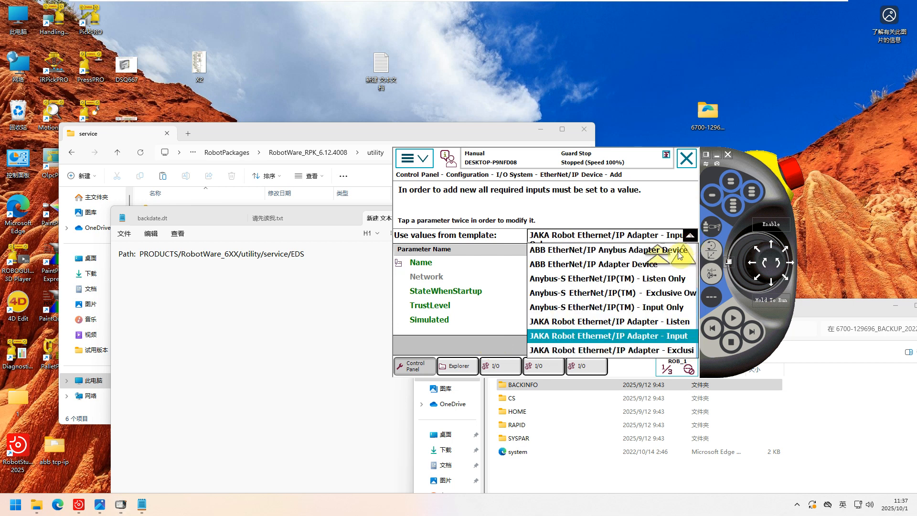
pyautogui.click(597, 351)
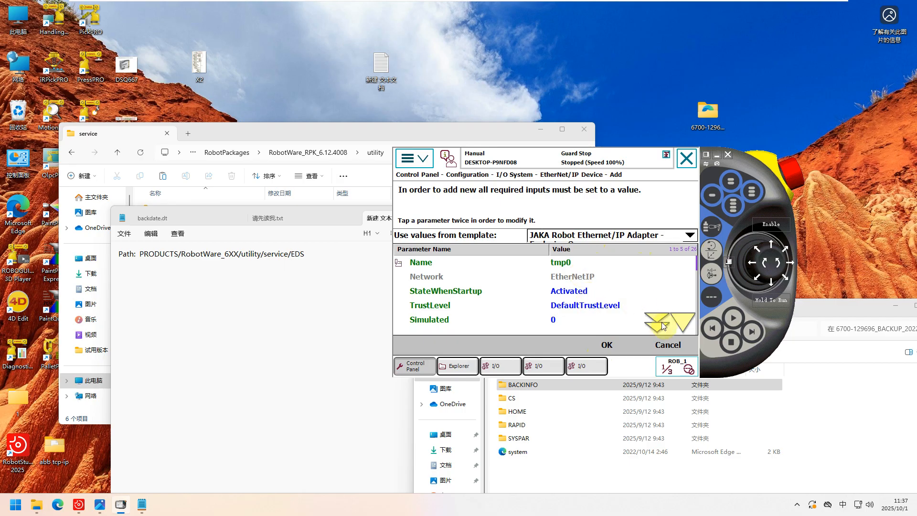
# Name the new EtherNet/IP device JAKA.
pyautogui.click(563, 264)
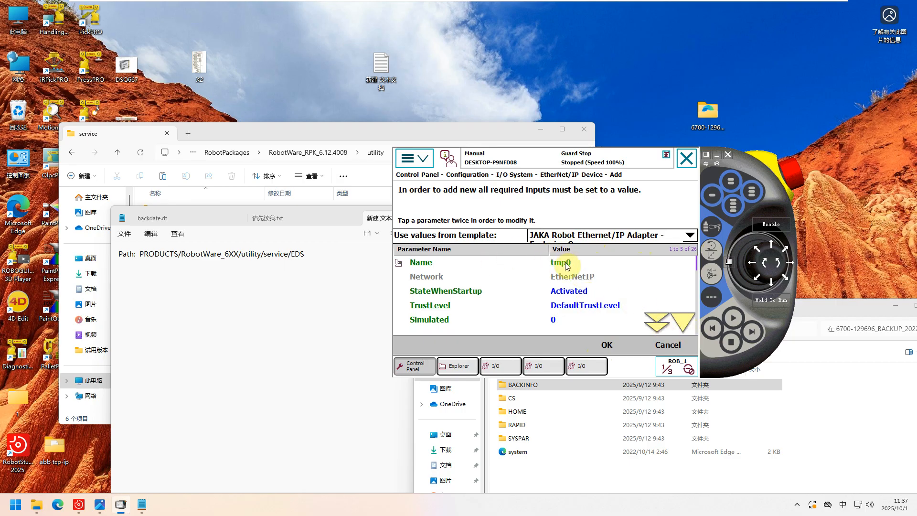
pyautogui.click(566, 264)
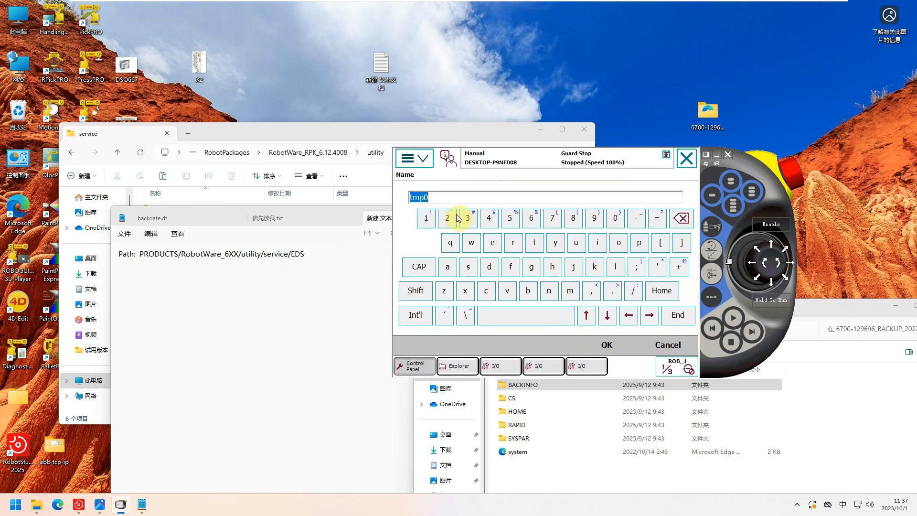
pyautogui.write('JAKA')
pyautogui.click(608, 345)
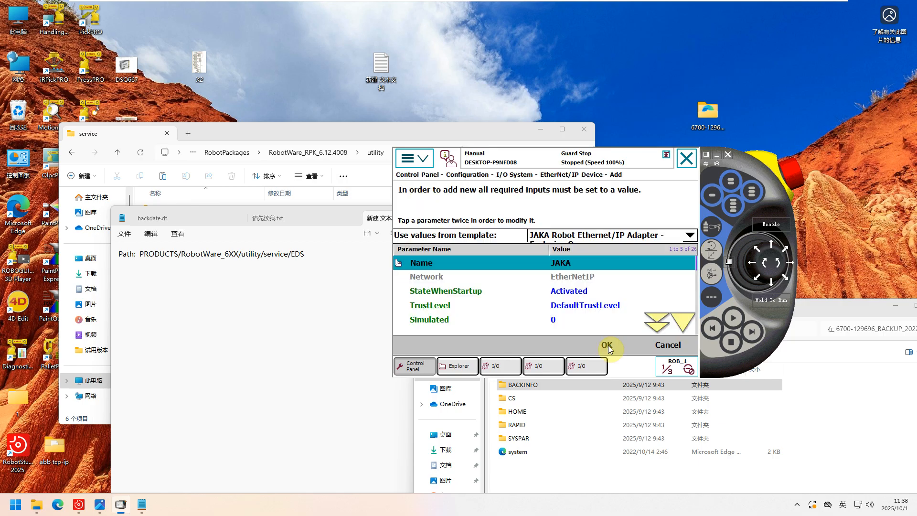
# Set the JAKA device's Address parameter to 192.168.0.56.
pyautogui.click(682, 321)
pyautogui.click(682, 322)
pyautogui.click(682, 320)
pyautogui.click(682, 320)
pyautogui.click(682, 320)
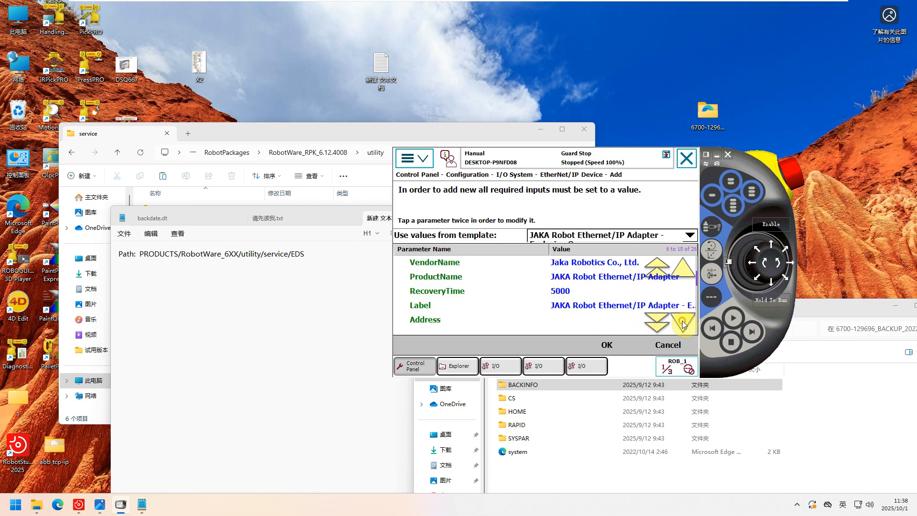
pyautogui.click(586, 306)
pyautogui.click(679, 324)
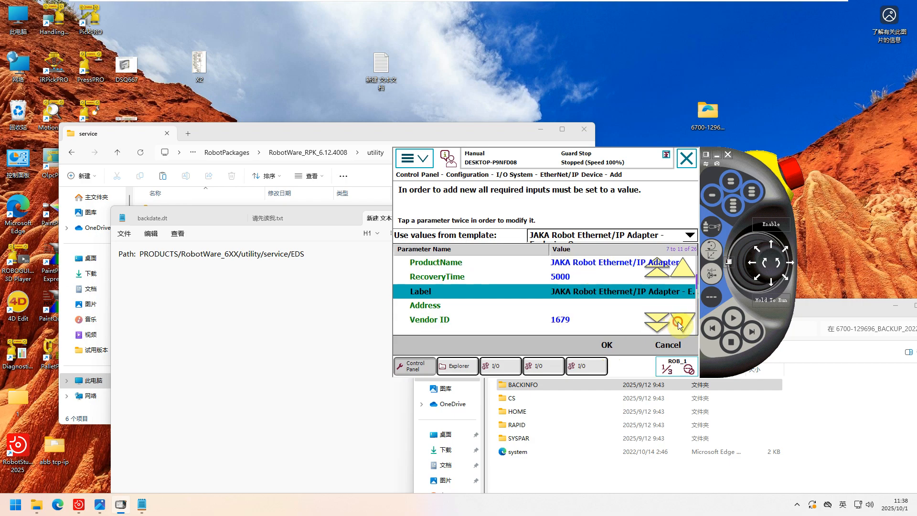
pyautogui.click(560, 305)
pyautogui.click(560, 305)
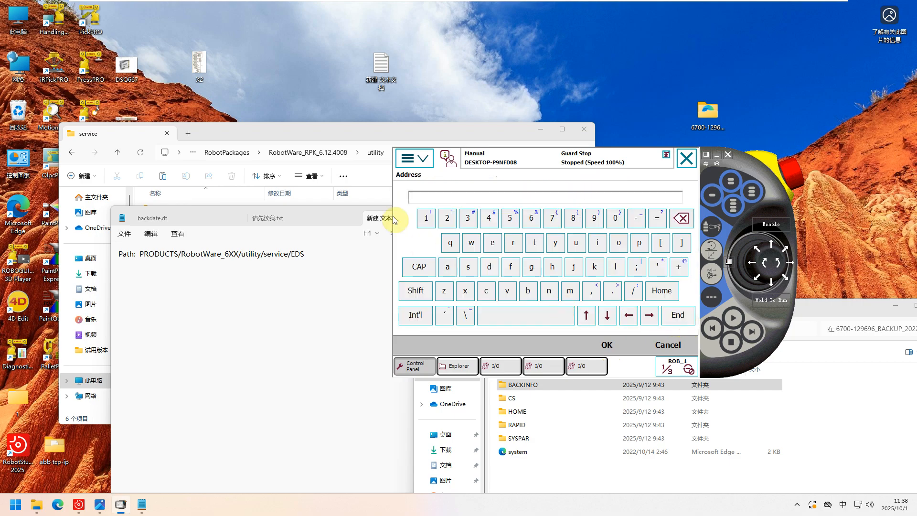
pyautogui.write('192.168.0.')
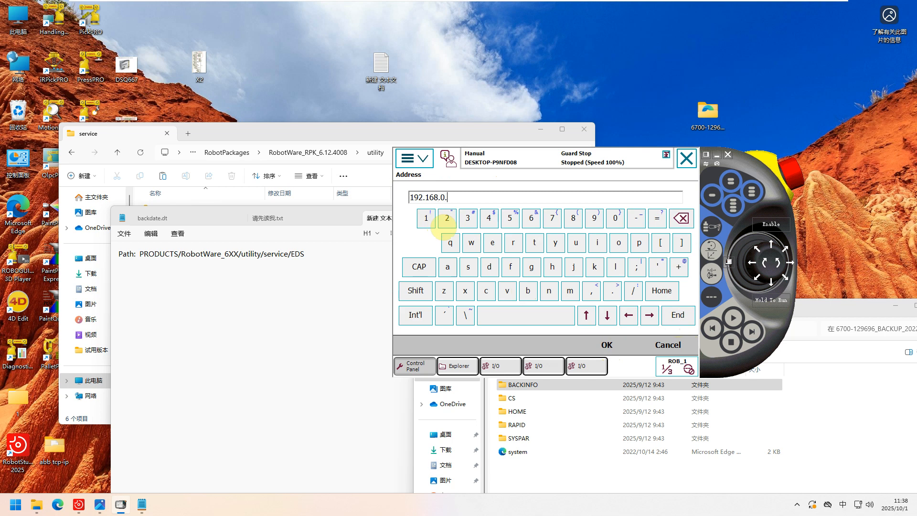
pyautogui.write('56')
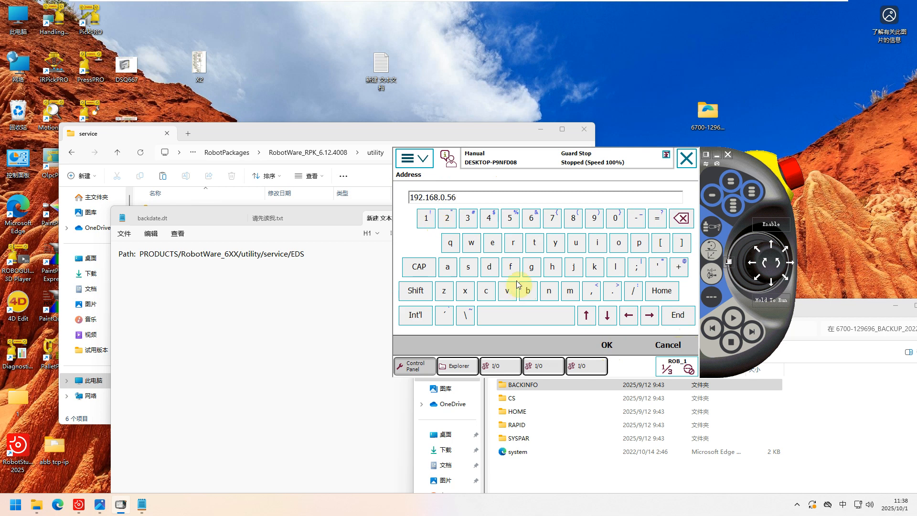
pyautogui.click(611, 346)
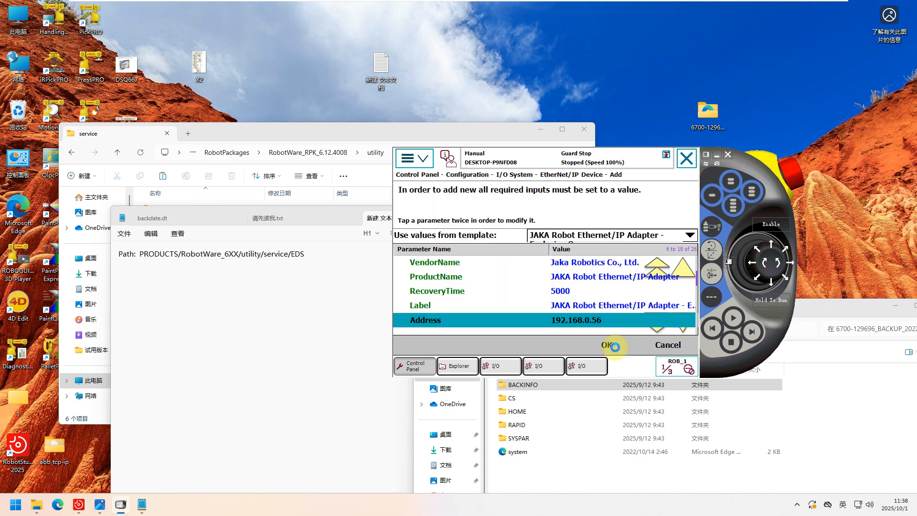
# Review the JAKA device's remaining parameters, including the output and input sizes in bytes and the connection settings.
pyautogui.click(683, 330)
pyautogui.click(684, 330)
pyautogui.click(684, 330)
pyautogui.click(684, 330)
pyautogui.click(684, 330)
pyautogui.click(684, 330)
pyautogui.click(684, 330)
pyautogui.click(683, 329)
pyautogui.click(468, 307)
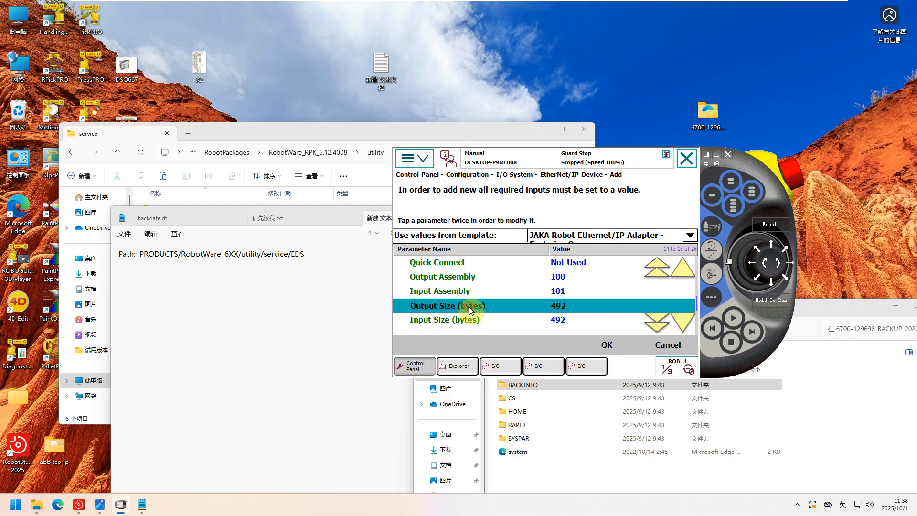
pyautogui.click(474, 321)
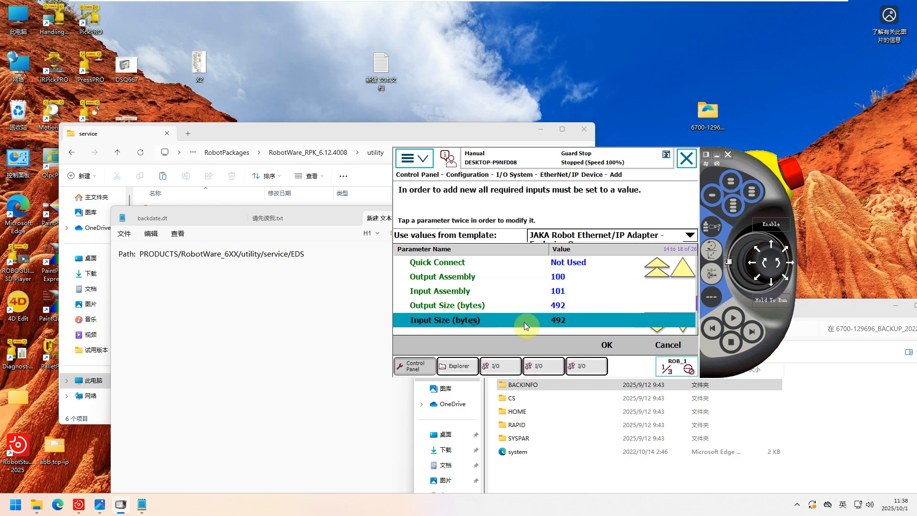
pyautogui.click(683, 329)
pyautogui.click(683, 327)
pyautogui.click(683, 328)
pyautogui.click(683, 328)
pyautogui.click(683, 328)
pyautogui.click(683, 327)
pyautogui.click(683, 327)
pyautogui.click(683, 328)
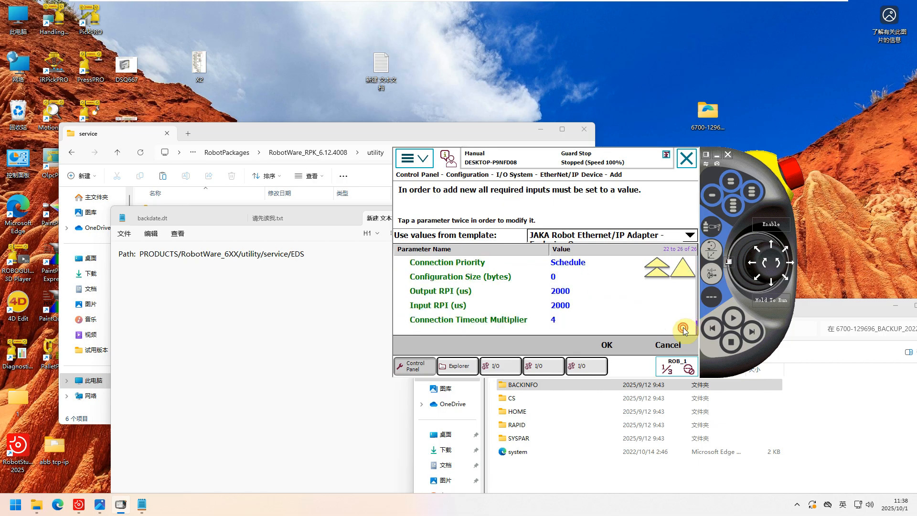
pyautogui.click(685, 266)
pyautogui.click(686, 267)
pyautogui.click(686, 267)
pyautogui.click(686, 266)
pyautogui.click(685, 266)
pyautogui.click(686, 267)
pyautogui.click(685, 267)
pyautogui.click(685, 266)
pyautogui.click(685, 266)
pyautogui.click(685, 267)
pyautogui.click(685, 267)
pyautogui.click(686, 267)
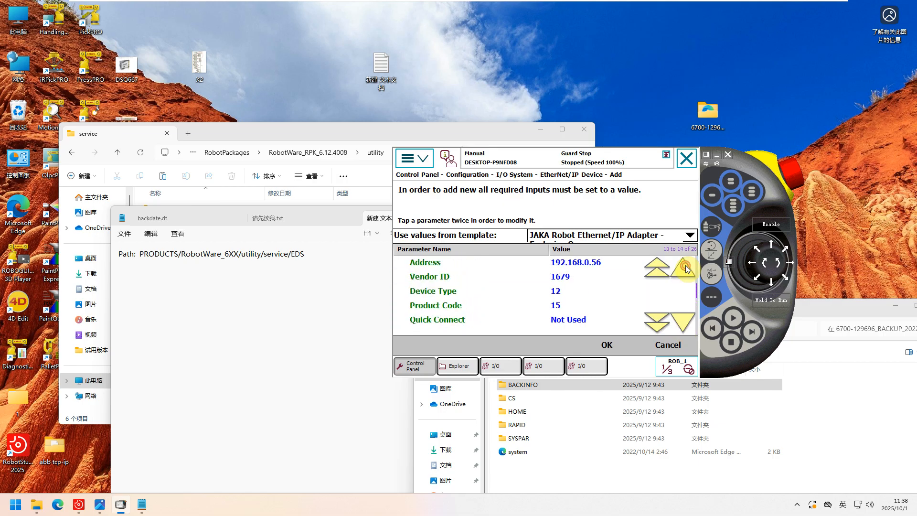
# Accept the JAKA device with an immediate controller restart, and switch to the RobotStudio window.
pyautogui.click(607, 345)
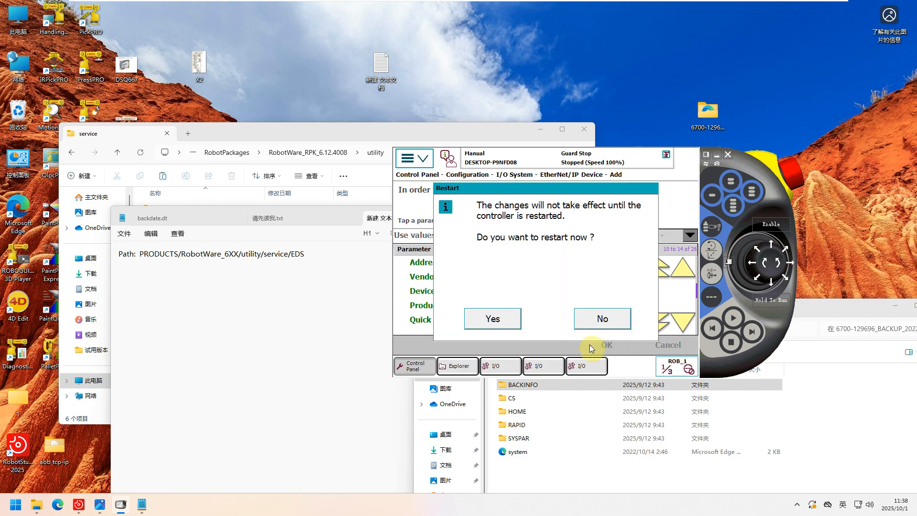
pyautogui.click(501, 318)
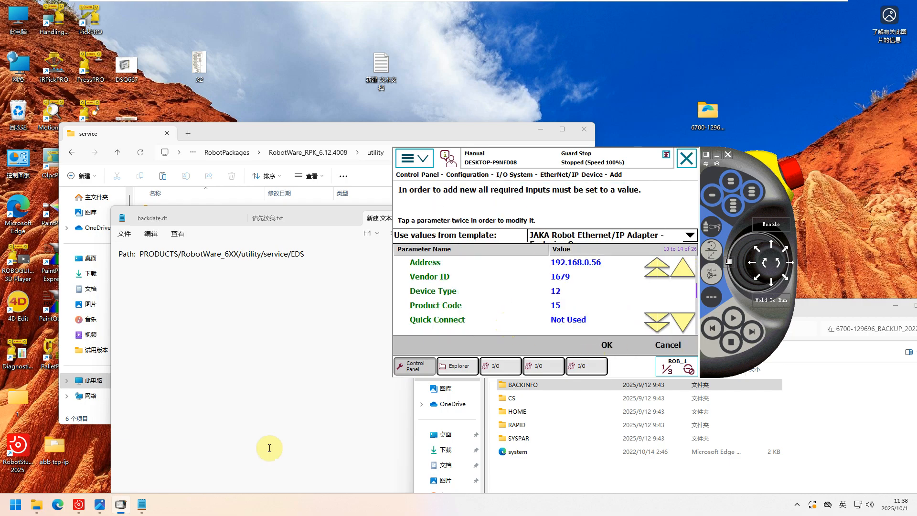
pyautogui.click(121, 505)
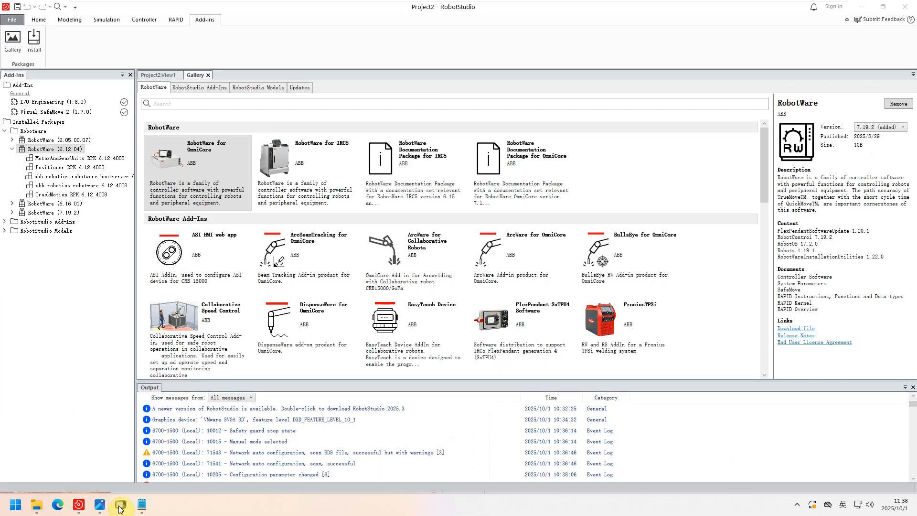
# Close the Virtual FlexPendant that requires a restart and start the IRC5 FlexPendant again for the 6700-1500 controller.
pyautogui.click(121, 505)
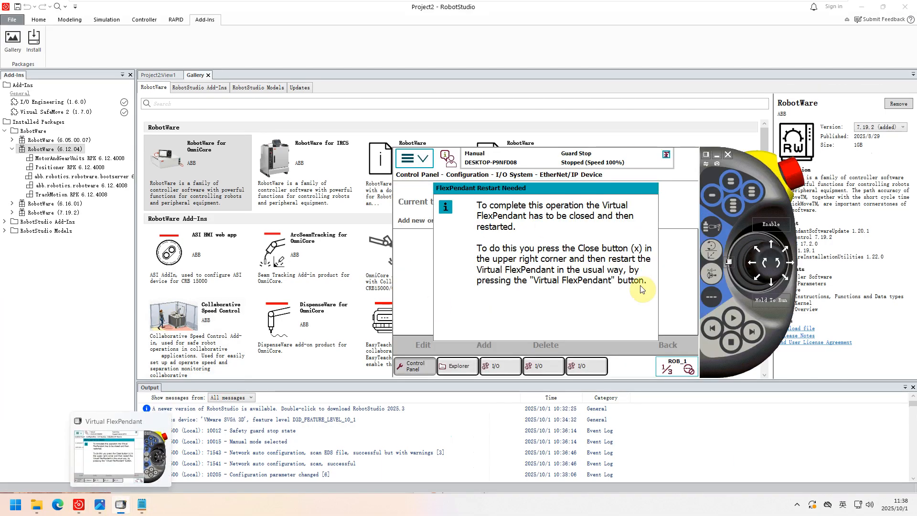
pyautogui.click(728, 154)
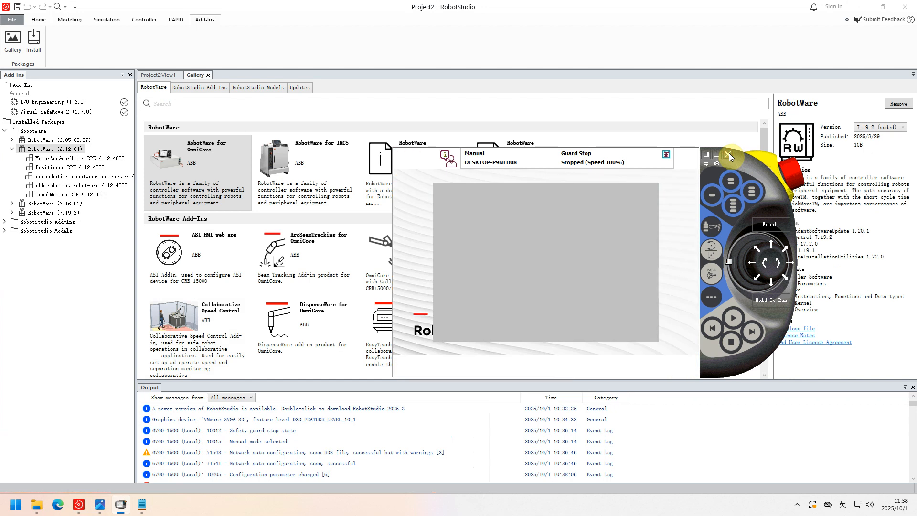
pyautogui.click(143, 20)
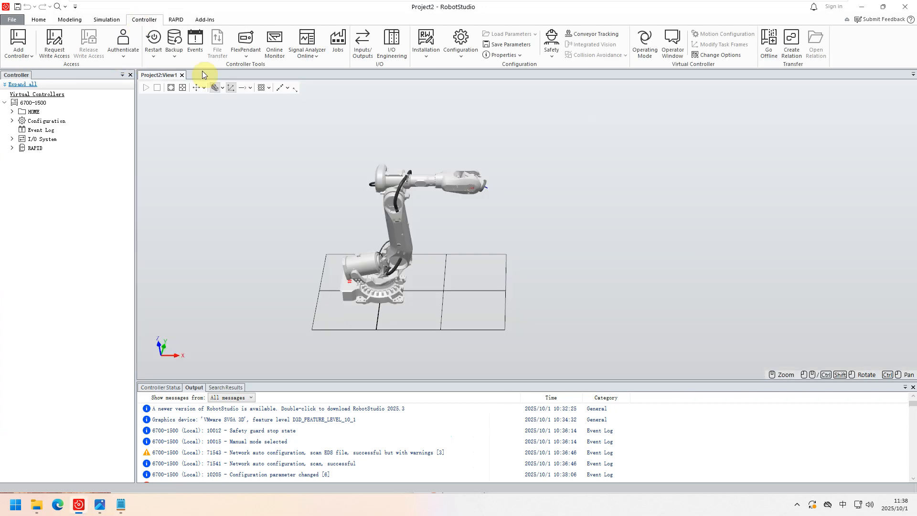
pyautogui.click(239, 56)
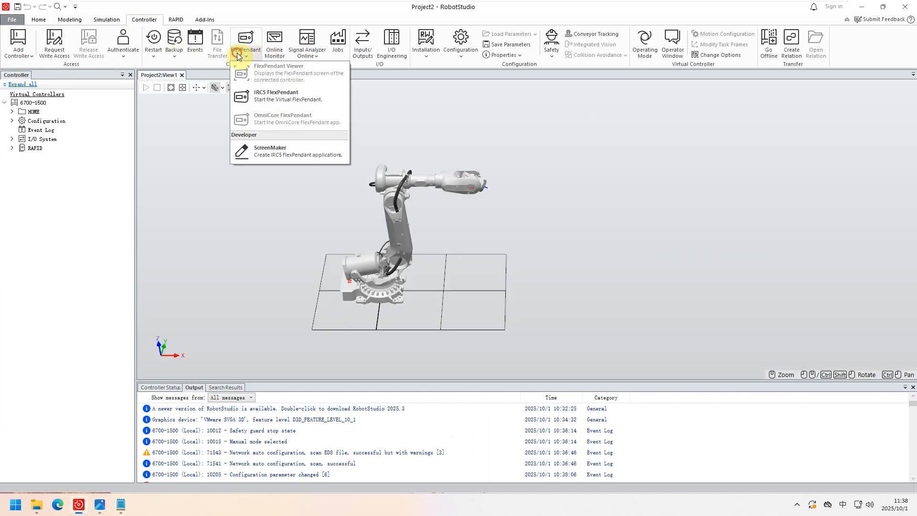
pyautogui.click(265, 96)
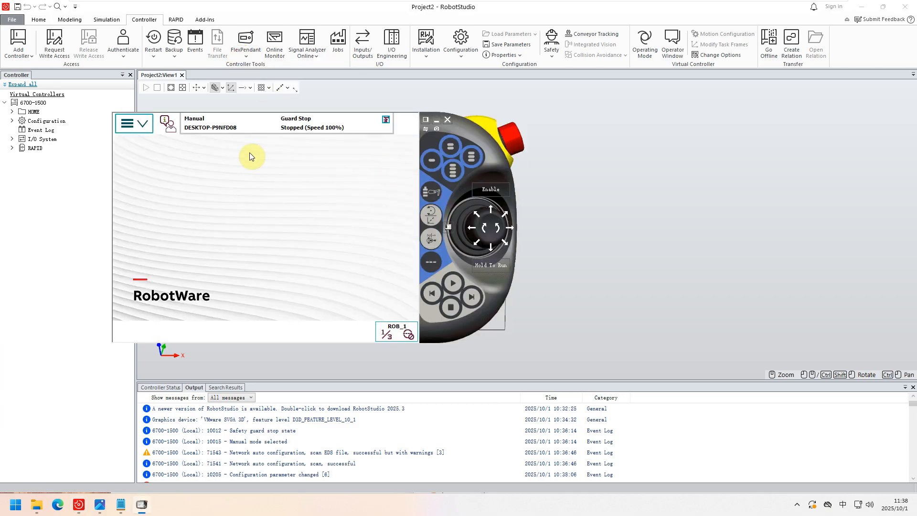
# Examine the installed control module options under the system properties in the FlexPendant's System Info.
pyautogui.click(139, 126)
pyautogui.click(286, 245)
pyautogui.click(121, 171)
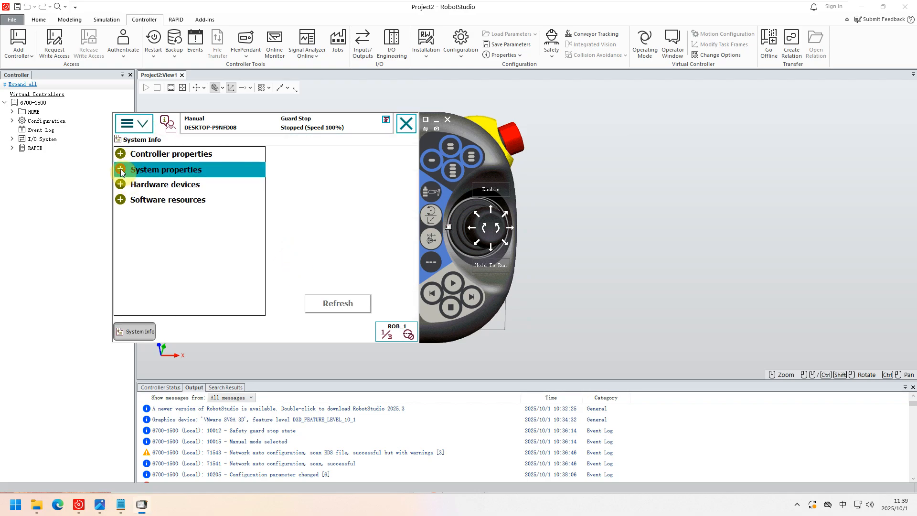
pyautogui.click(125, 184)
pyautogui.click(148, 200)
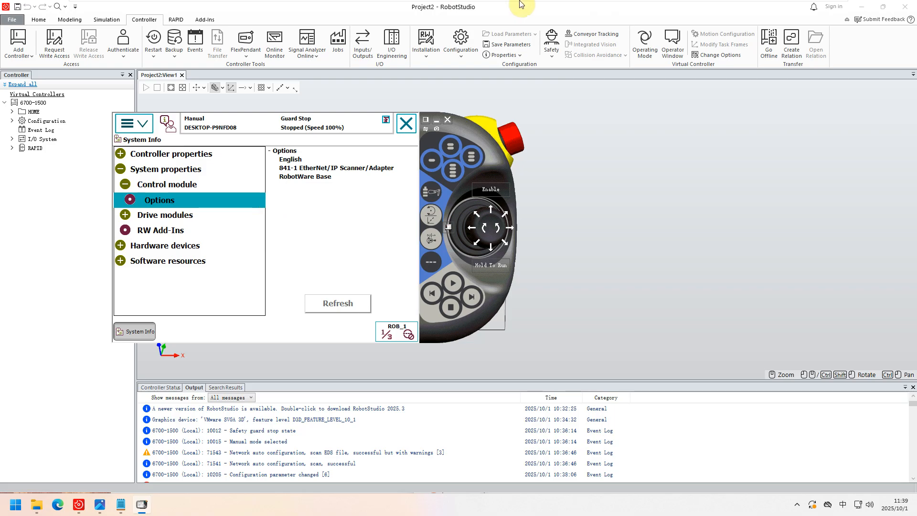
pyautogui.moveTo(521, 4)
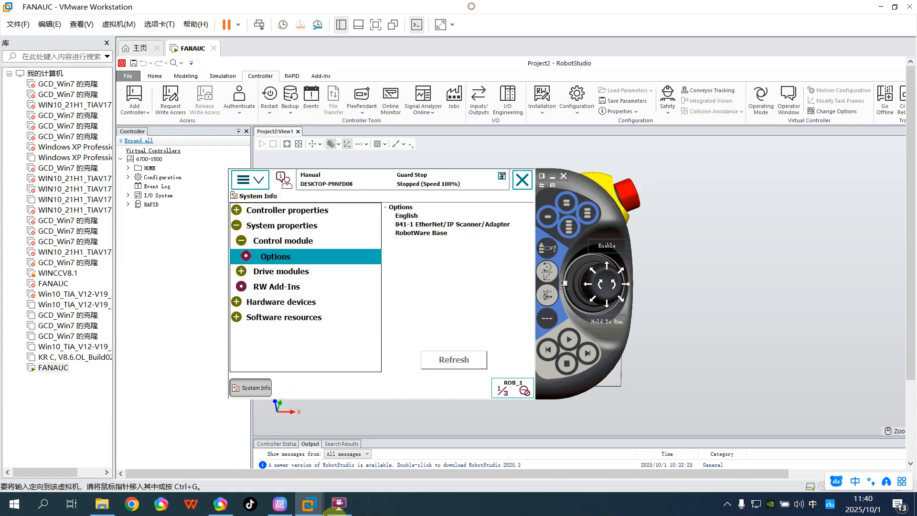